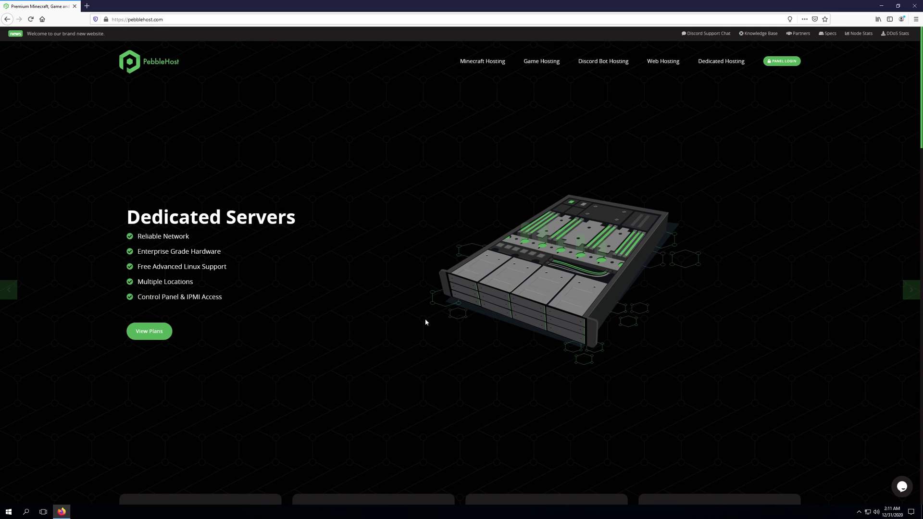
Step: Open the Budget Minecraft Hosting plans and scroll to the Budget, Premium and Extreme tiers
scroll(425, 319, "down", 6)
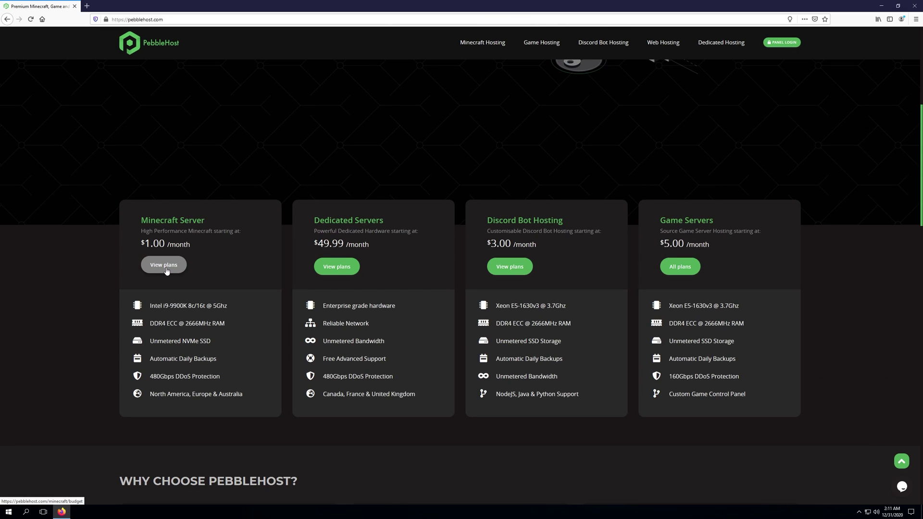
left_click(166, 267)
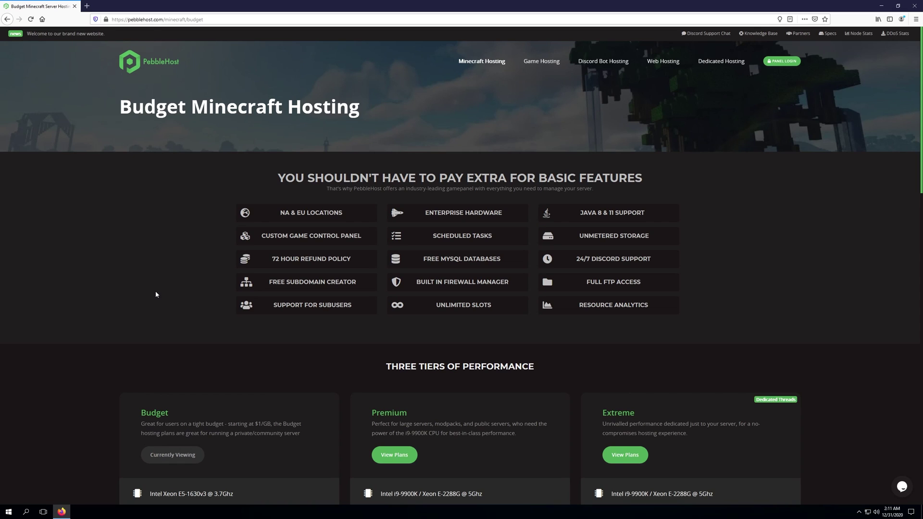
scroll(156, 294, "down", 1)
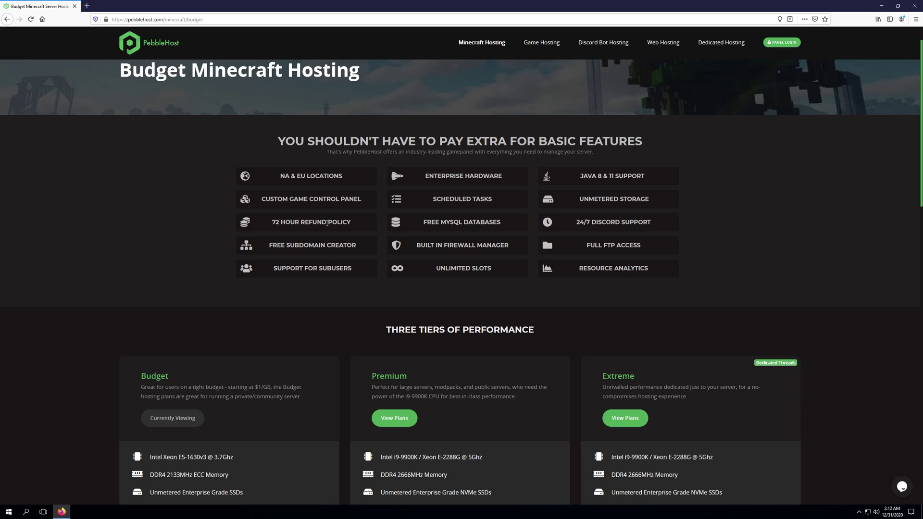
scroll(119, 342, "down", 5)
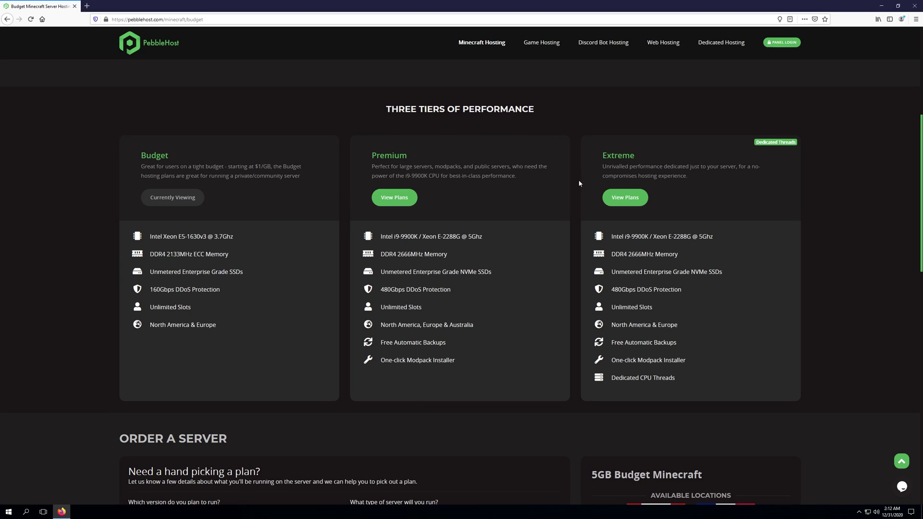
scroll(299, 270, "down", 1)
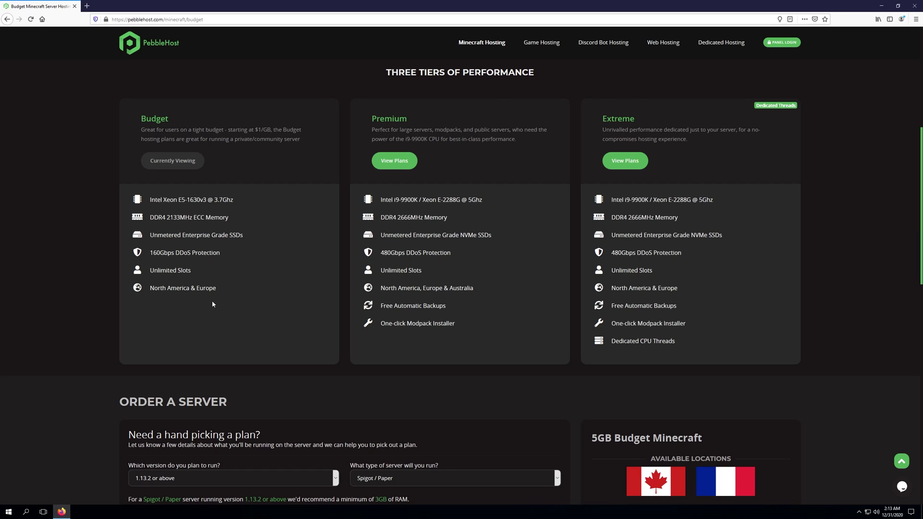
Step: Check the version and server type choices, keeping 1.13.2 or above with Spigot / Paper
scroll(309, 311, "up", 3)
scroll(309, 309, "down", 4)
scroll(309, 310, "down", 3)
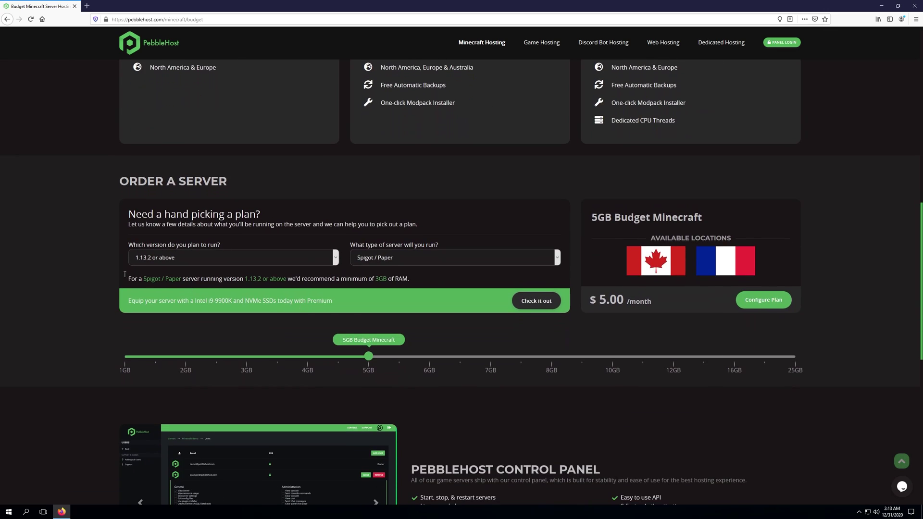
left_click(177, 259)
left_click(228, 258)
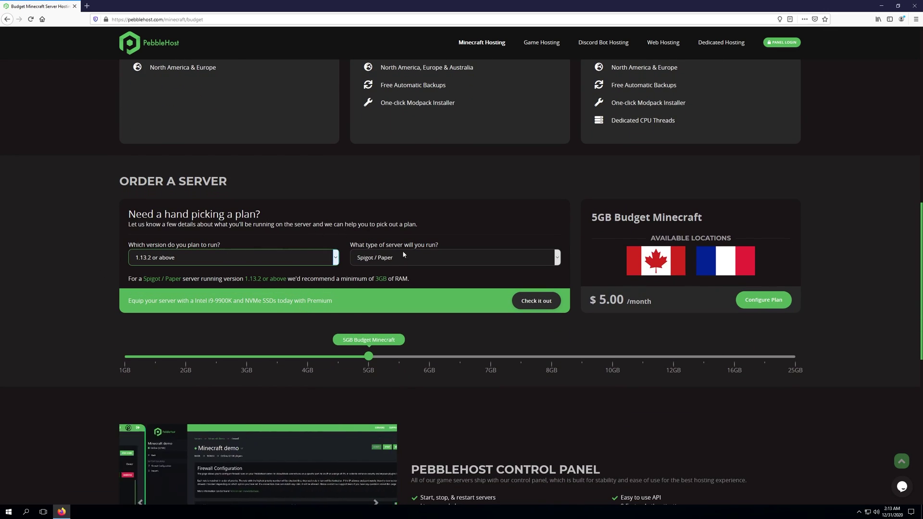
left_click(411, 259)
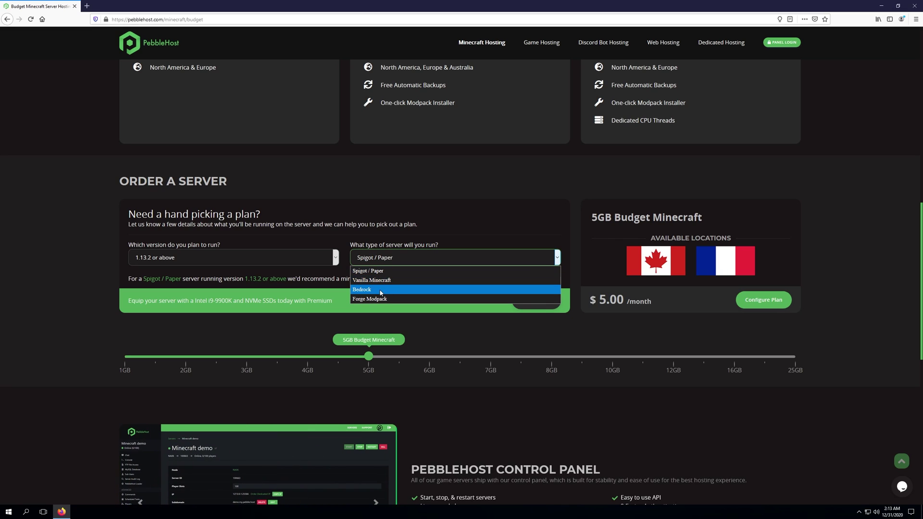
left_click(300, 262)
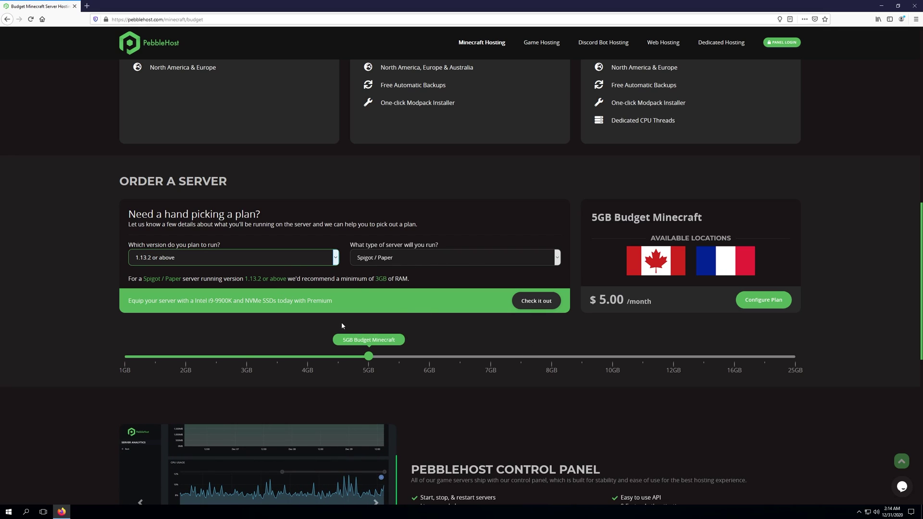
Step: Try Forge Modpack, revert to Spigot / Paper, and slide memory to the 6GB $6.00/month plan
left_click(257, 264)
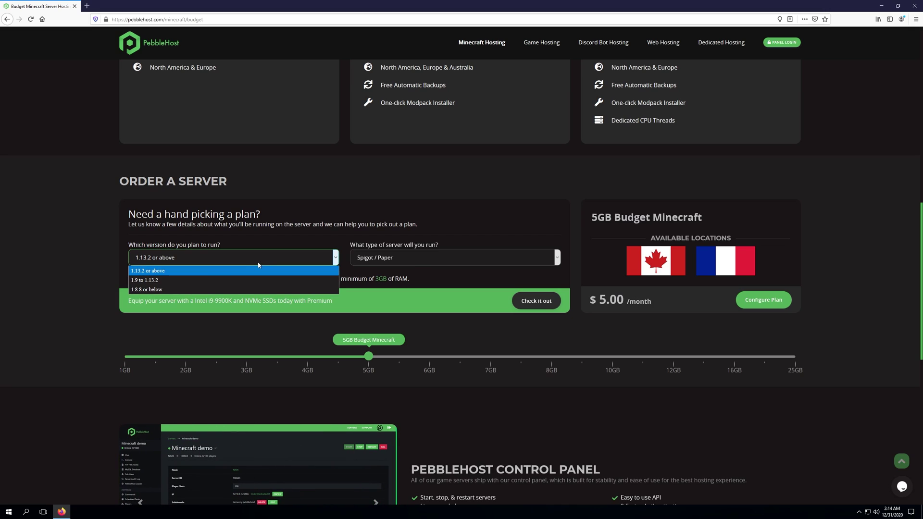
left_click(158, 272)
left_click(448, 259)
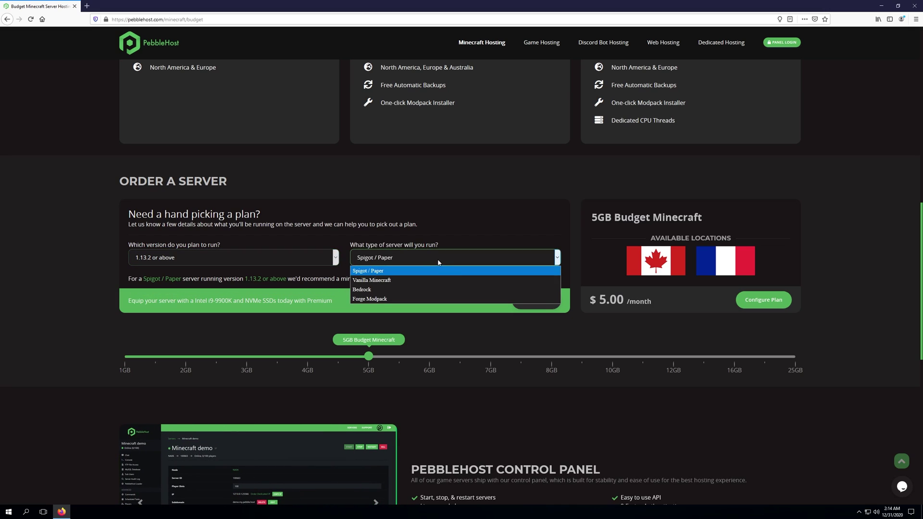
left_click(417, 301)
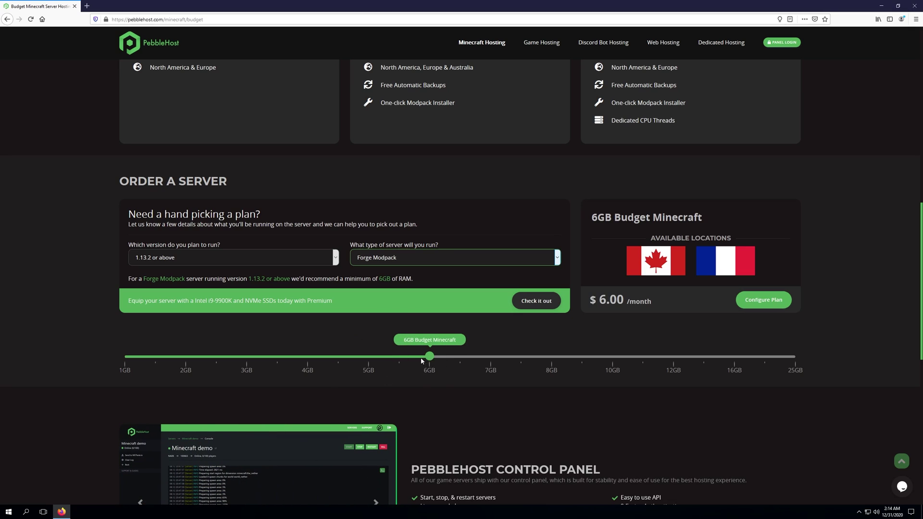
left_click(226, 255)
left_click(186, 274)
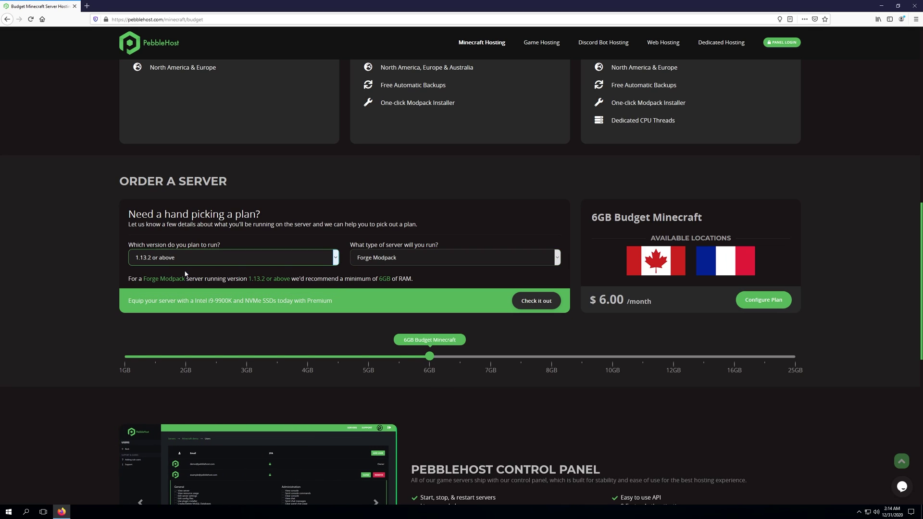
left_click(439, 259)
left_click(426, 268)
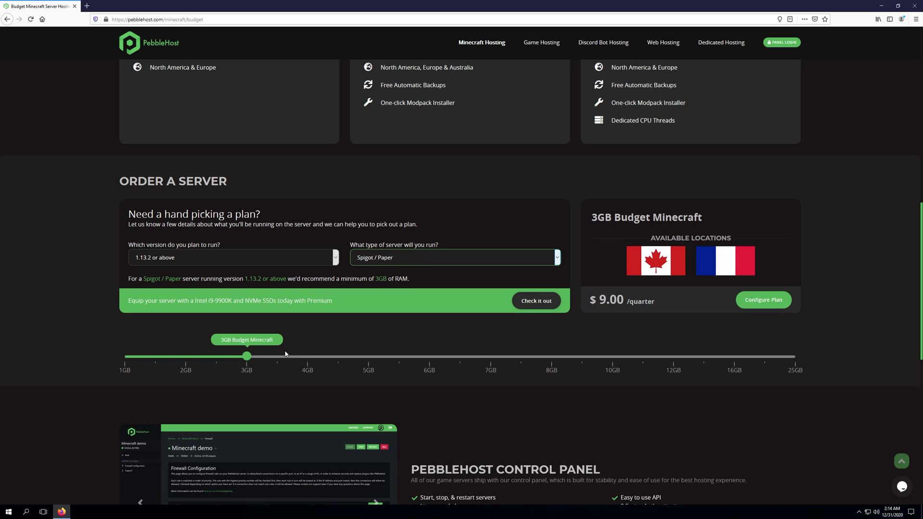
left_click(247, 358)
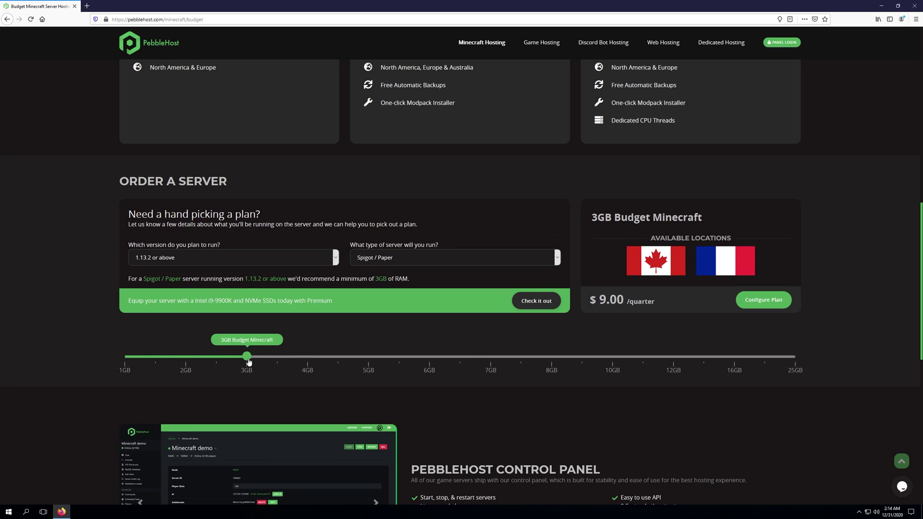
left_click_drag(247, 360, 429, 358)
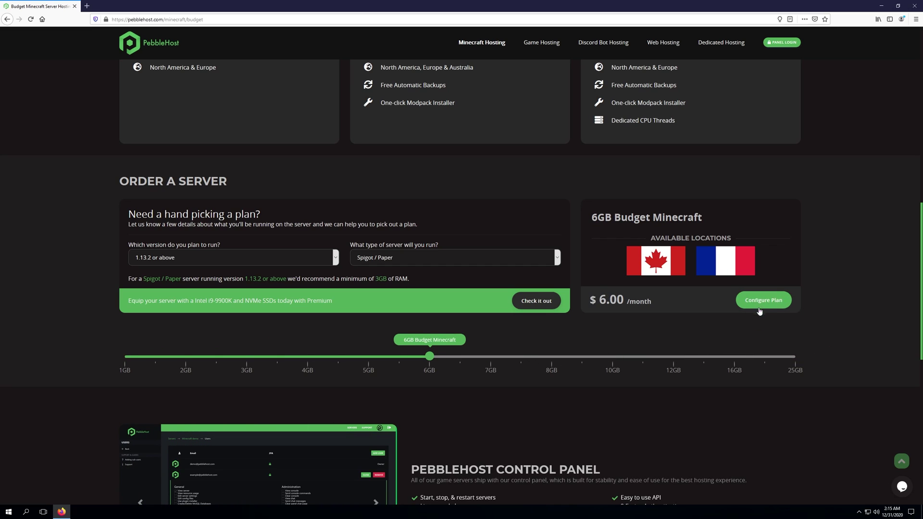
scroll(537, 235, "up", 5)
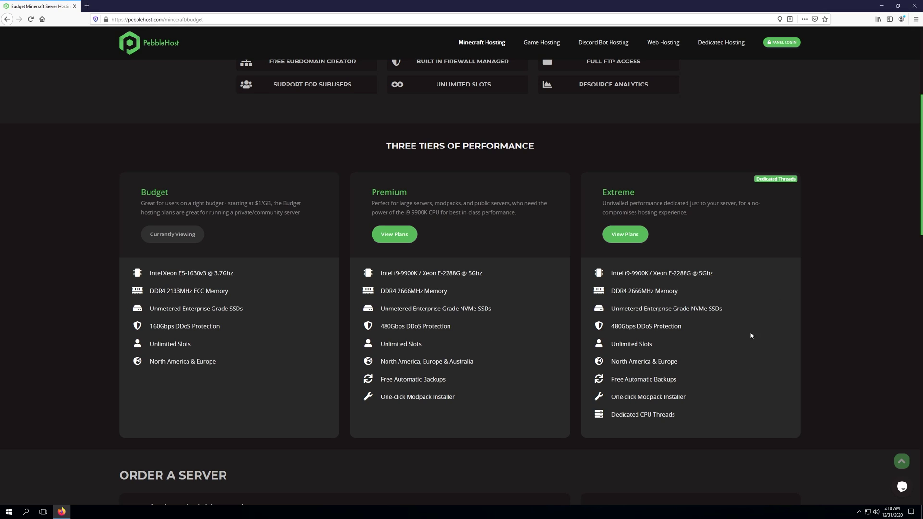
Step: Open the Extreme tier plans and set the CPU threads slider to 3
left_click(625, 234)
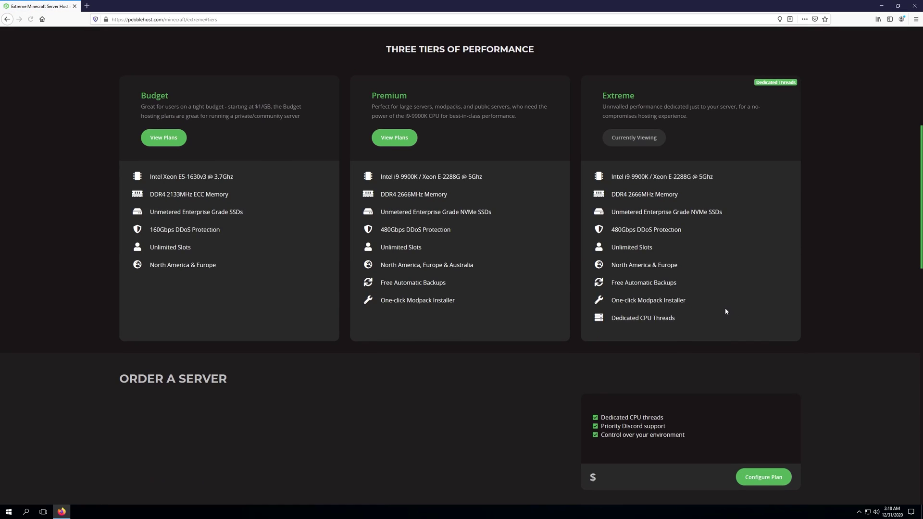
scroll(725, 289, "down", 2)
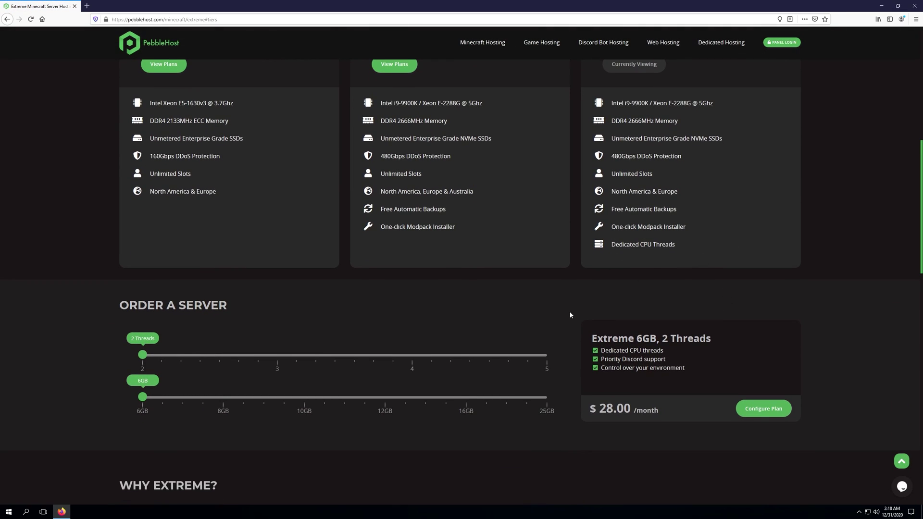
scroll(570, 315, "down", 2)
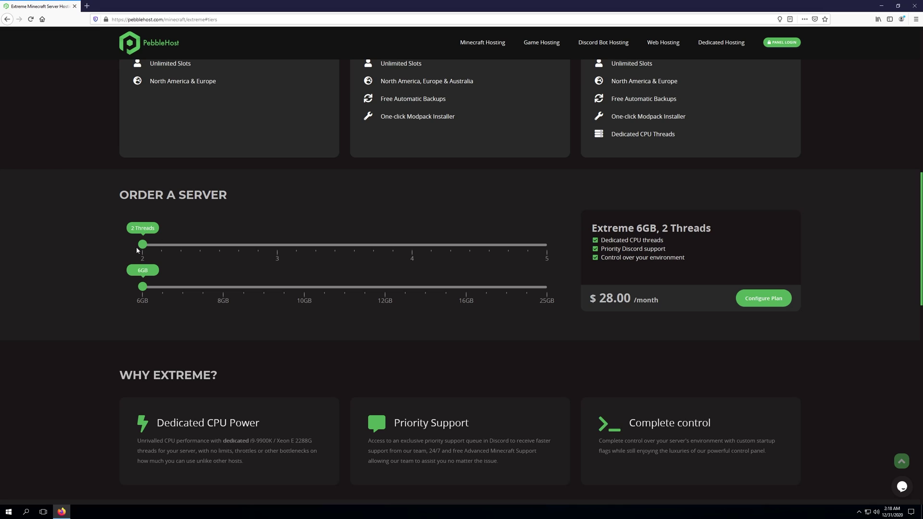
left_click_drag(142, 245, 279, 324)
Step: Lower the Extreme plan to 2 threads and raise its memory to 25GB
scroll(279, 324, "up", 2)
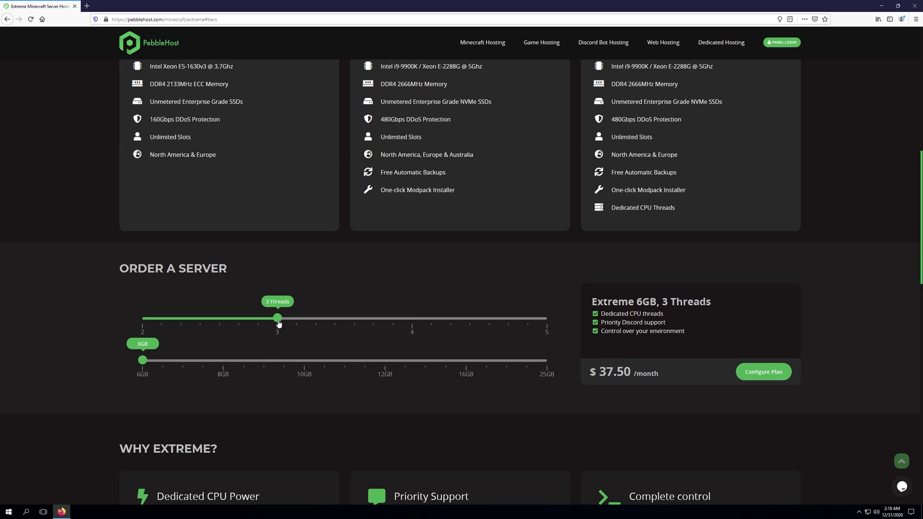
scroll(438, 307, "up", 1)
scroll(441, 313, "down", 1)
left_click_drag(289, 319, 305, 333)
scroll(192, 409, "up", 1)
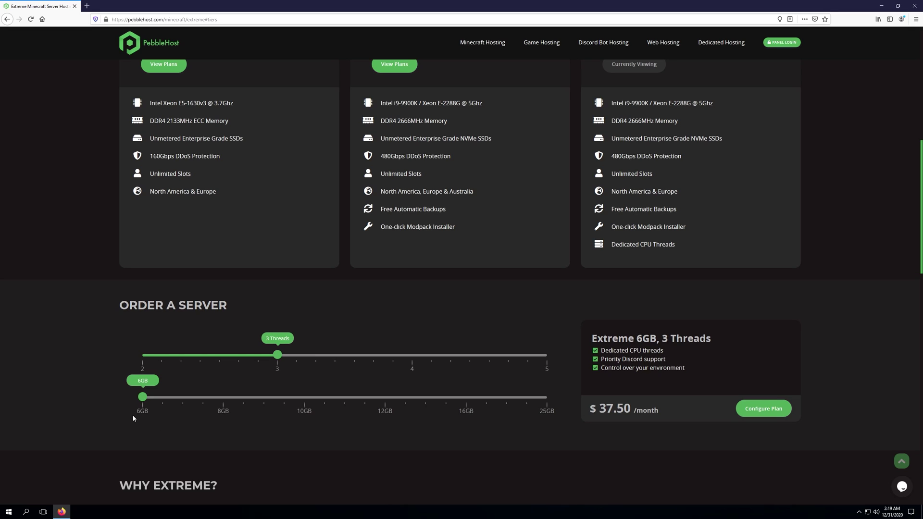
left_click_drag(163, 399, 556, 400)
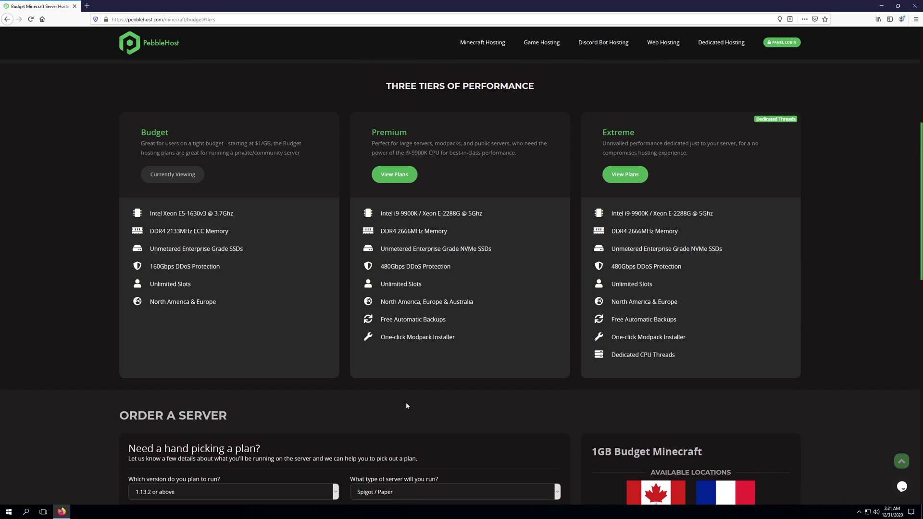
Step: Scroll to Order a Server showing the 1GB Budget Minecraft plan at $3.00/quarter
scroll(361, 220, "down", 4)
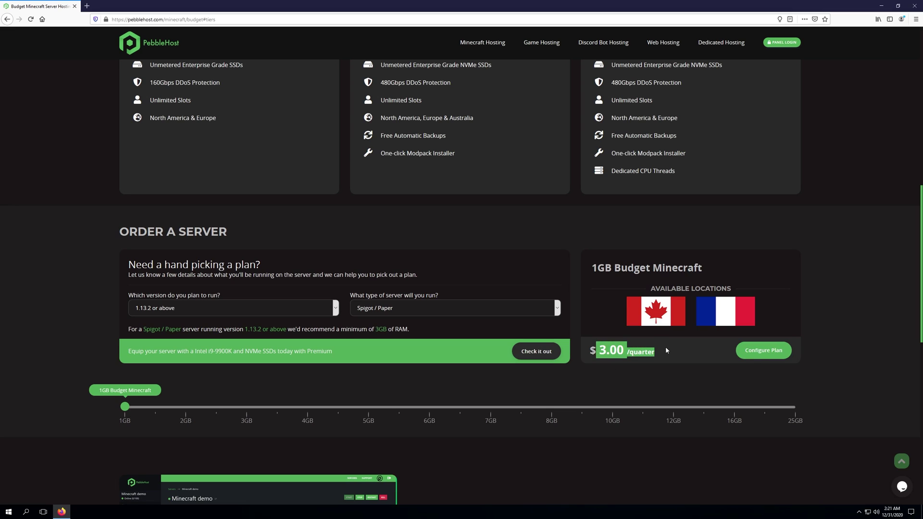
Step: Start the 1GB Budget Minecraft order and review its options: no dedicated IP, no backups
left_click(773, 353)
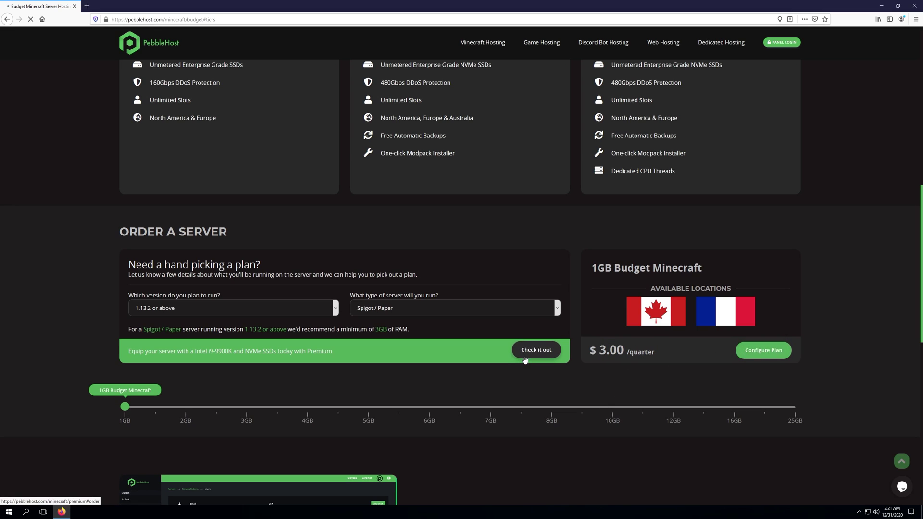
scroll(548, 354, "down", 3)
scroll(548, 356, "up", 3)
scroll(558, 363, "down", 3)
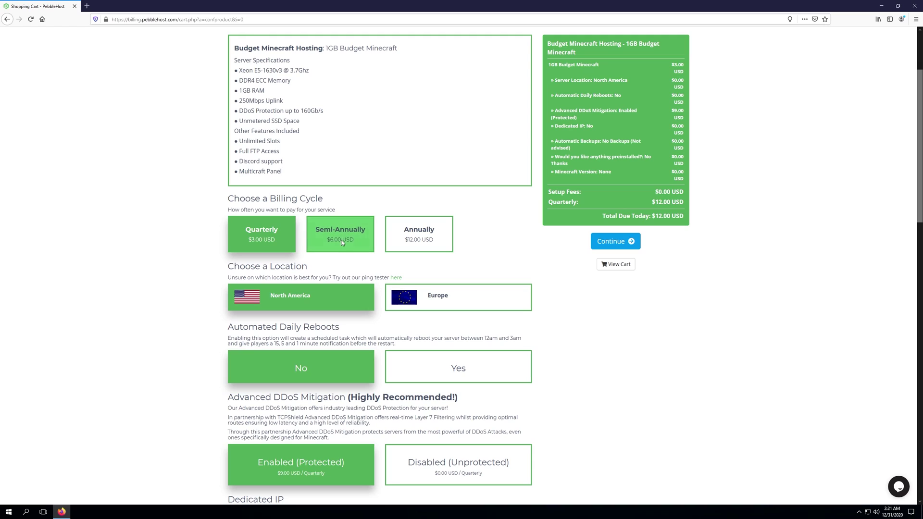
scroll(396, 247, "down", 3)
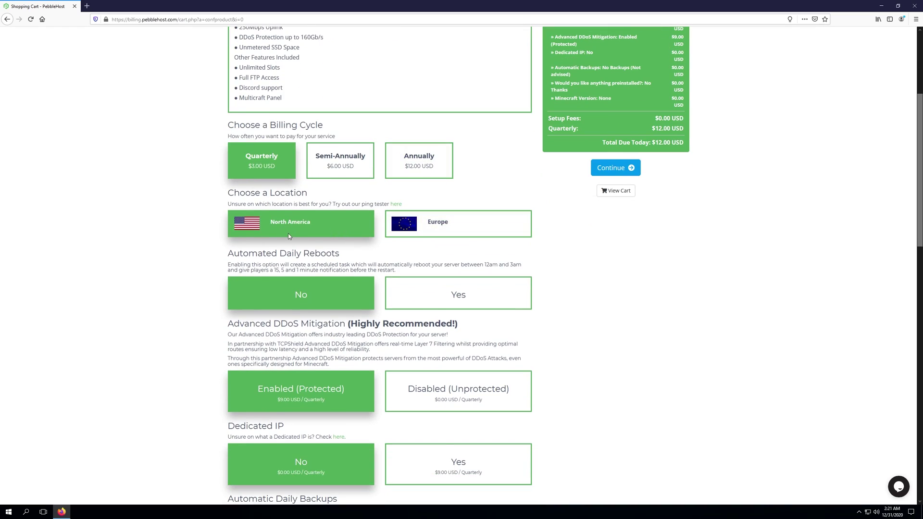
scroll(456, 243, "down", 3)
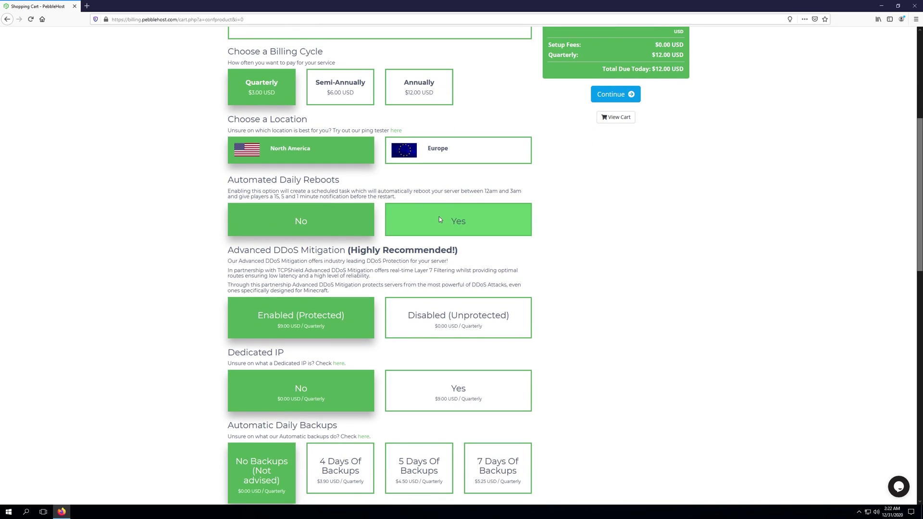
scroll(440, 216, "down", 3)
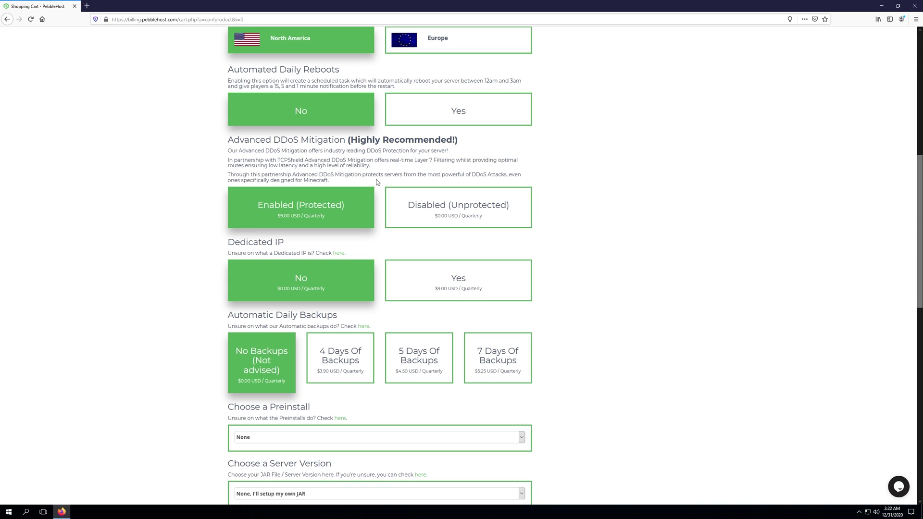
scroll(390, 225, "down", 3)
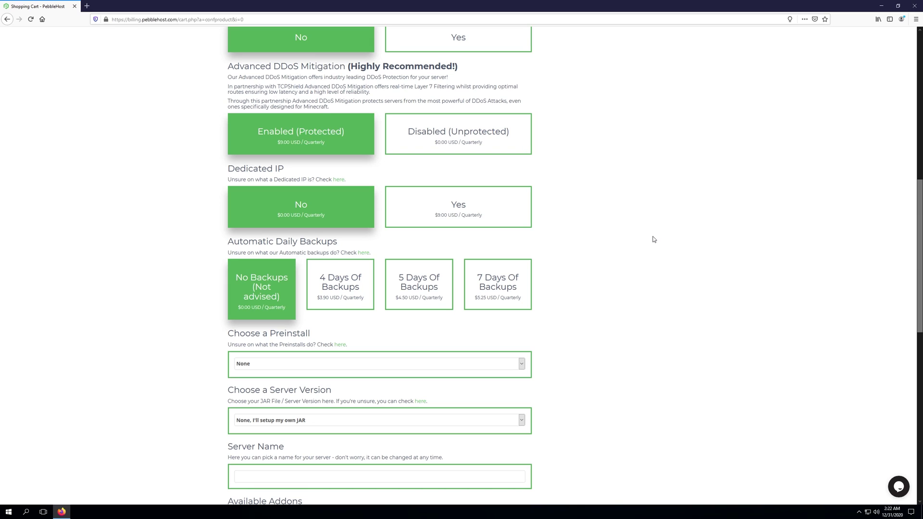
scroll(662, 240, "down", 1)
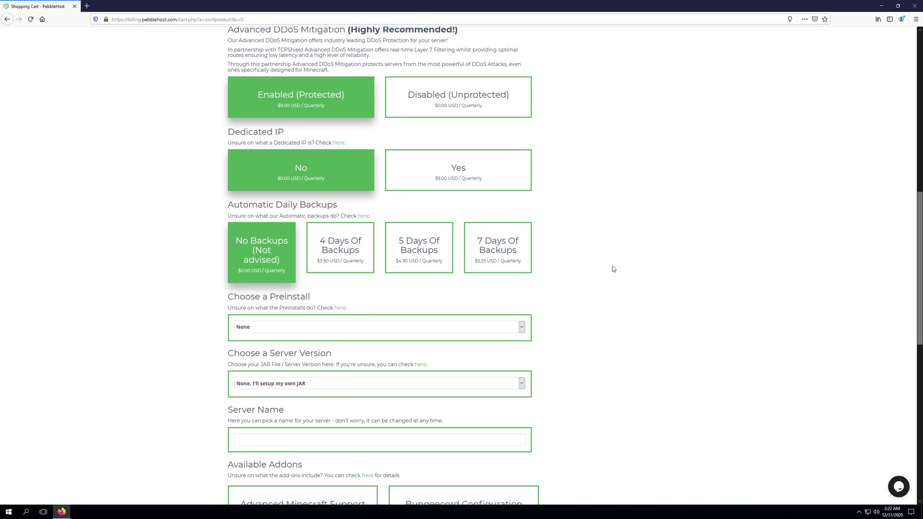
scroll(620, 267, "down", 4)
left_click(268, 185)
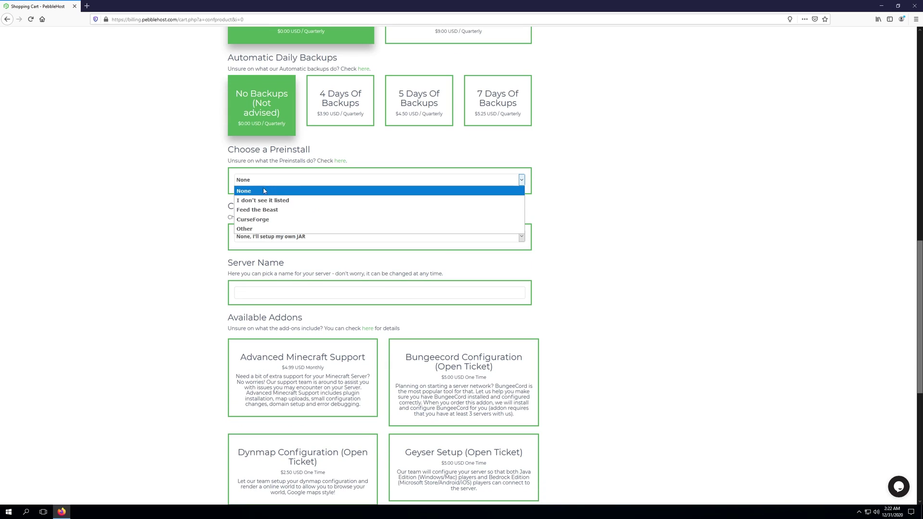
left_click(273, 219)
left_click(329, 207)
left_click(285, 210)
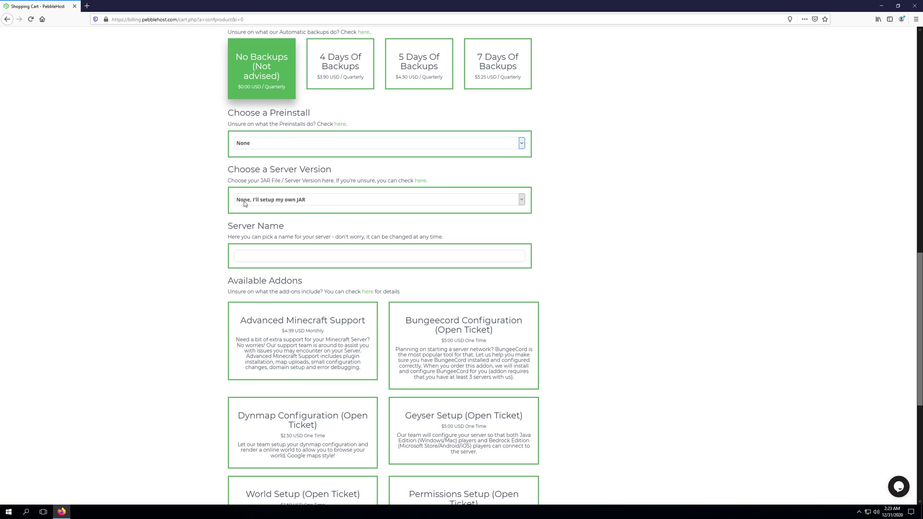
left_click(293, 201)
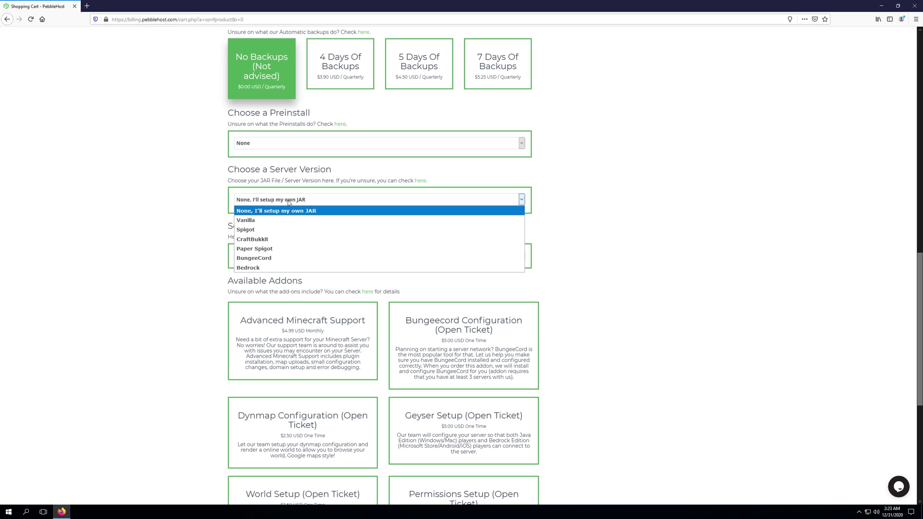
left_click(290, 202)
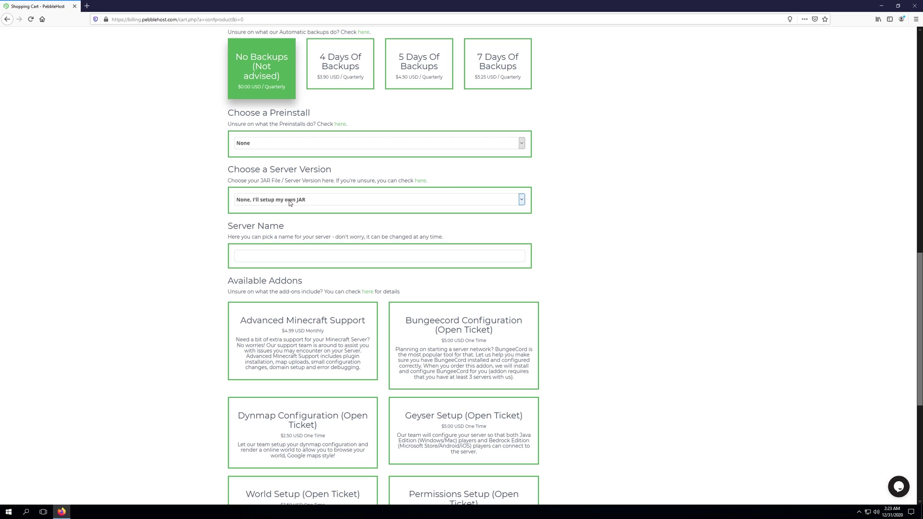
left_click(326, 196)
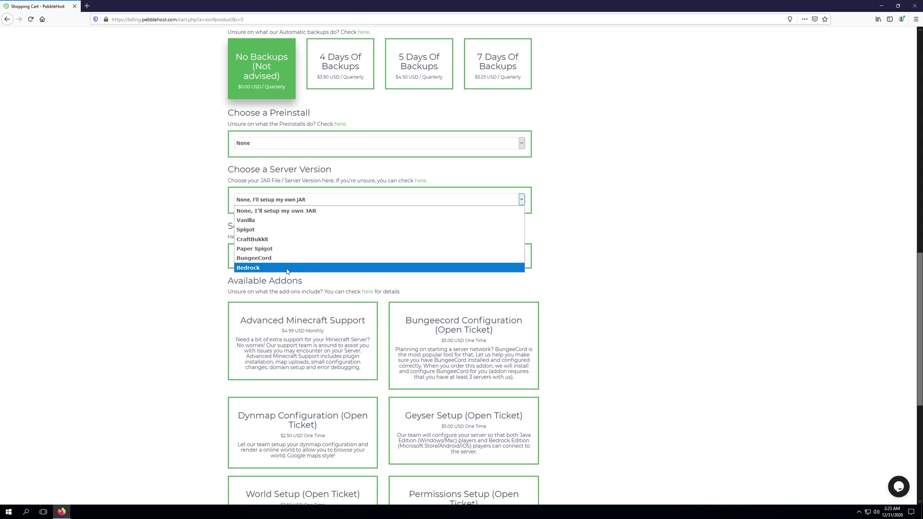
left_click(182, 257)
scroll(335, 162, "down", 2)
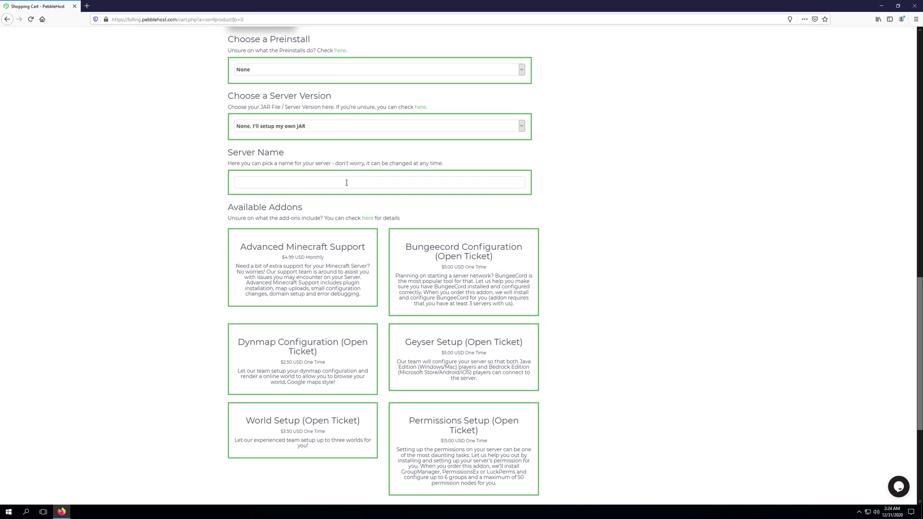
Step: Name the server 'Test Server Tutorial' and scroll back to the top of the page
type("Test Server Tutorial")
scroll(347, 182, "down", 2)
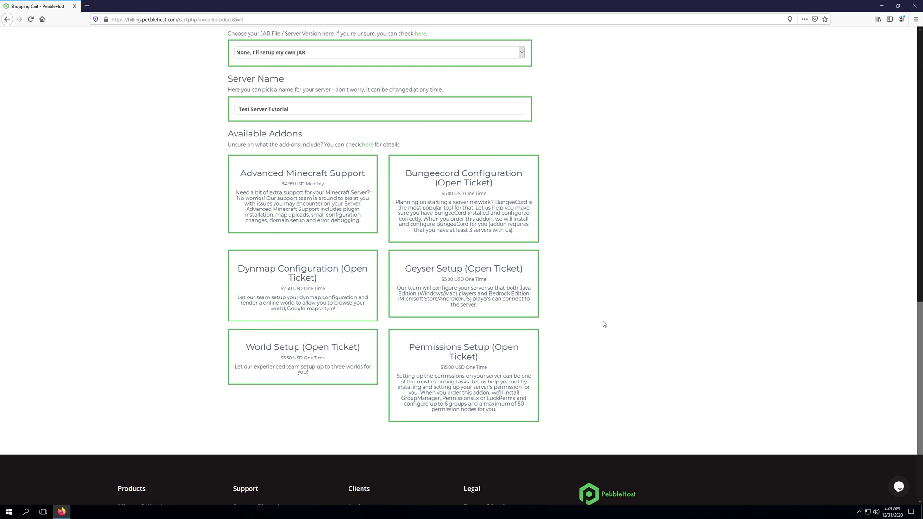
scroll(577, 336, "up", 15)
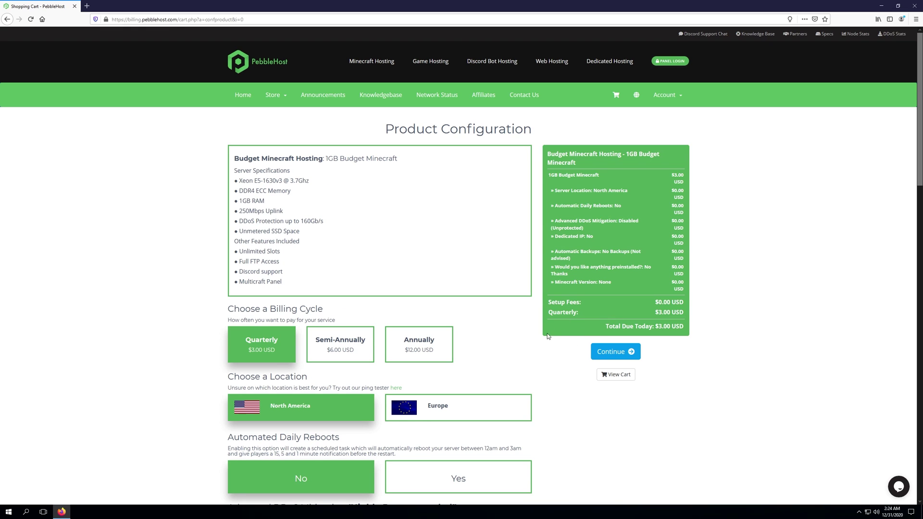
Step: Continue to Review & Checkout and select the Existing Customer login
left_click(618, 353)
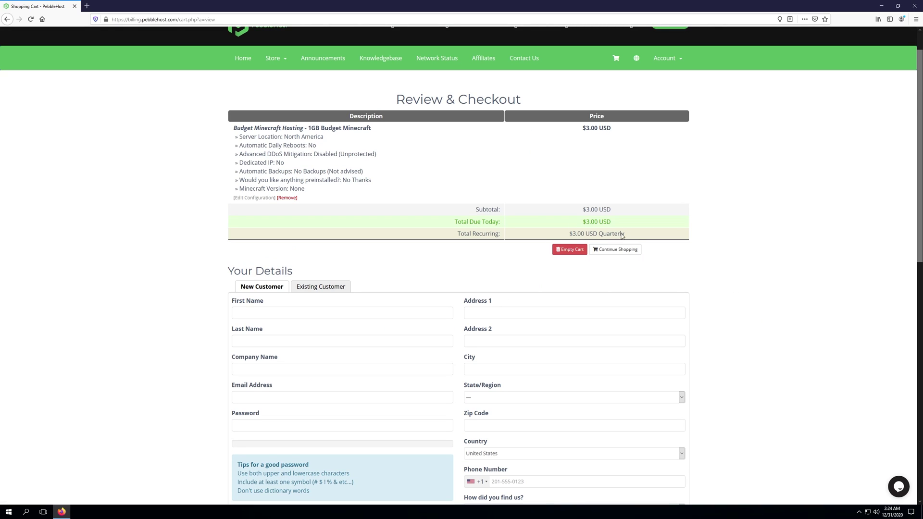
scroll(706, 312, "down", 2)
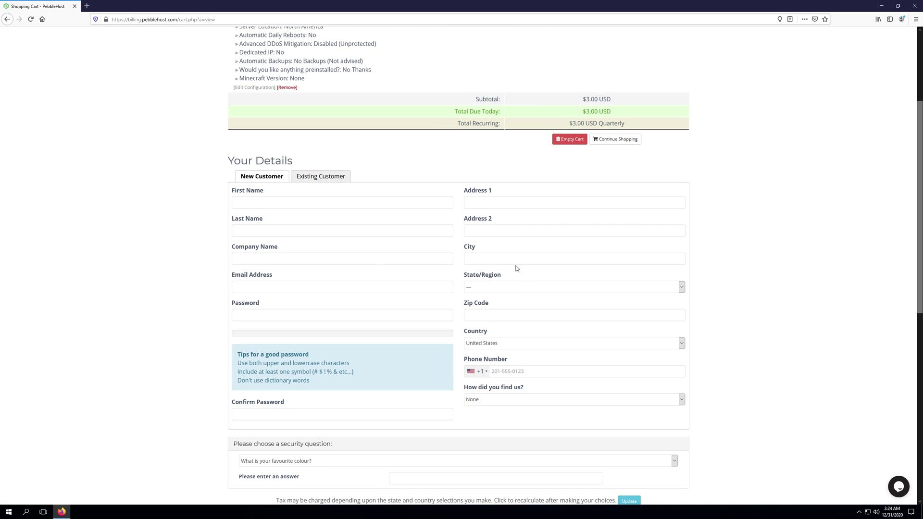
scroll(437, 303, "down", 1)
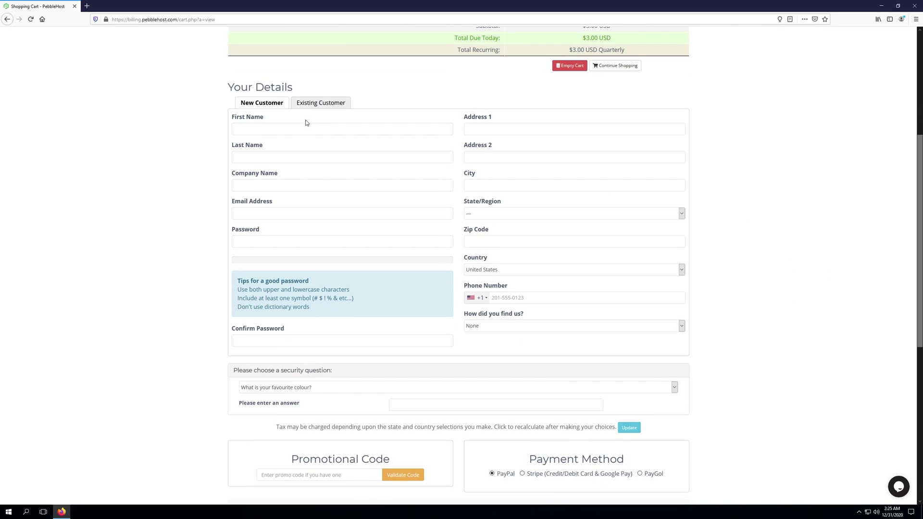
left_click(339, 105)
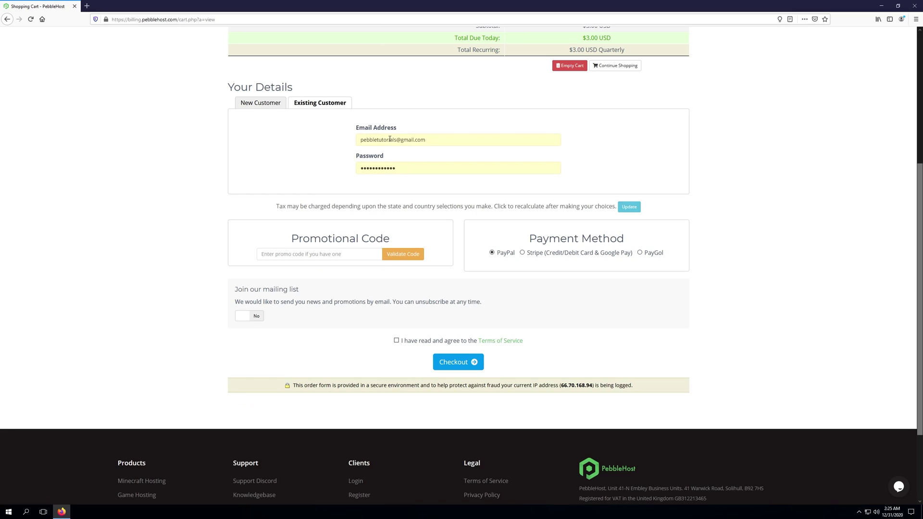
left_click(260, 102)
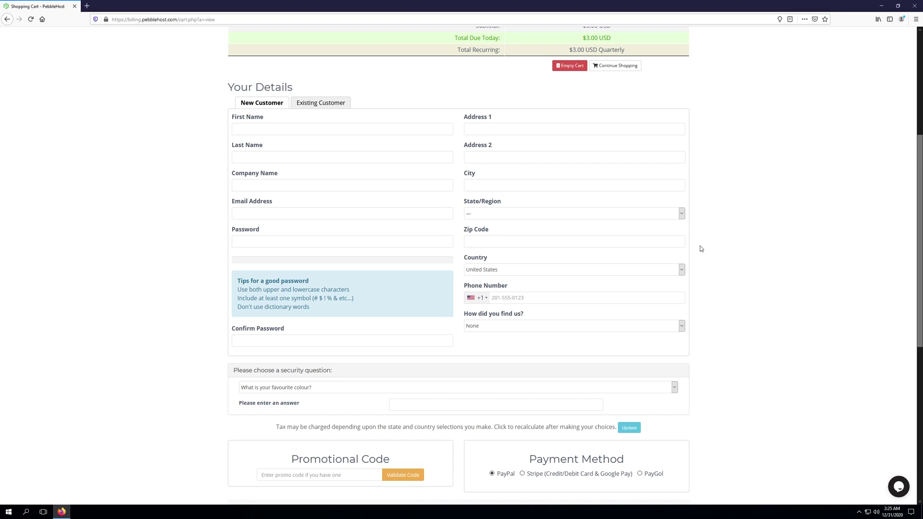
scroll(744, 234, "up", 1)
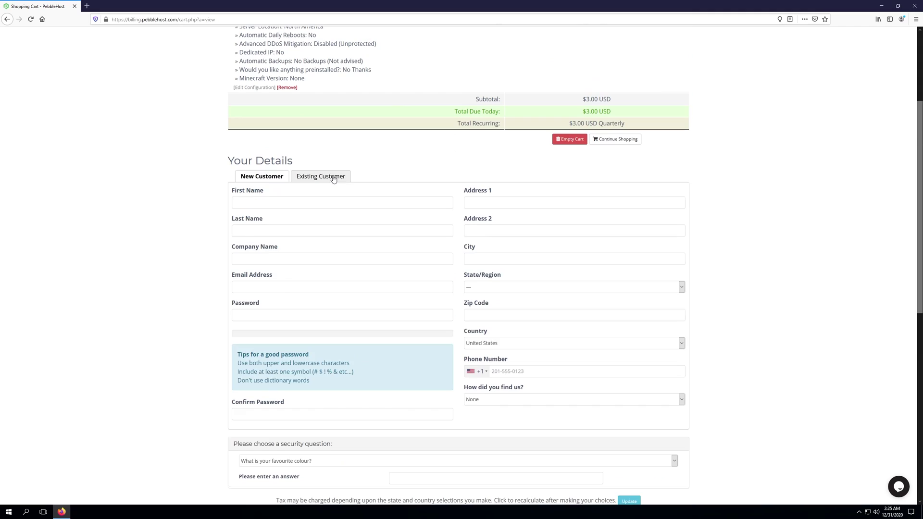
left_click(320, 176)
scroll(300, 228, "down", 1)
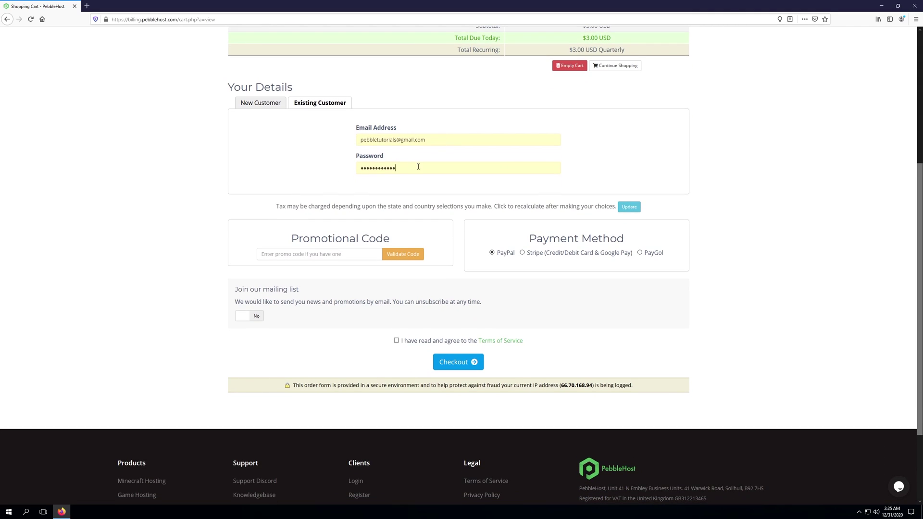
scroll(265, 213, "down", 1)
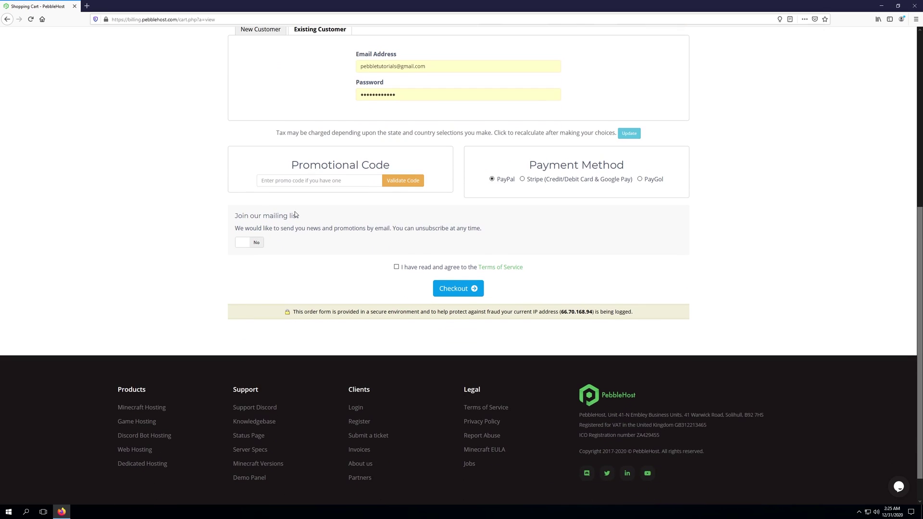
scroll(542, 204, "up", 1)
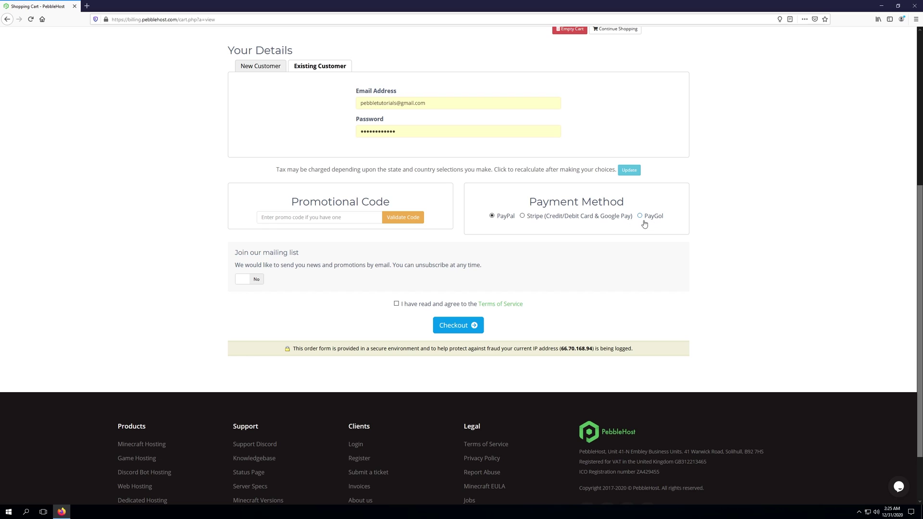
Step: Read the Terms of Service, accept them and place the order
left_click(498, 304)
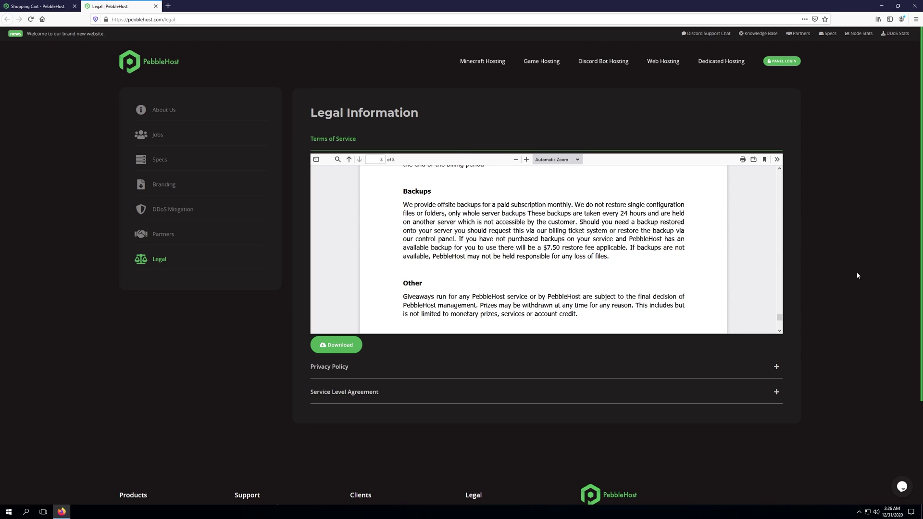
left_click(19, 7)
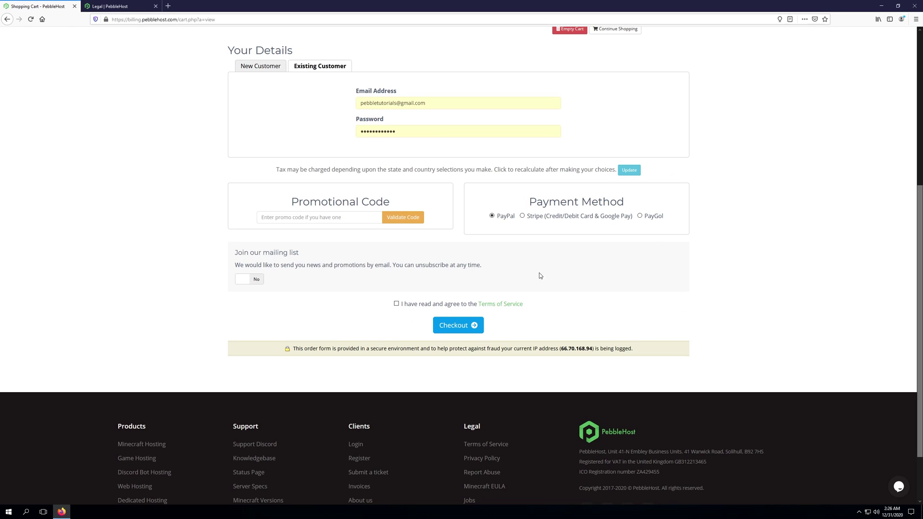
left_click(397, 304)
left_click(457, 326)
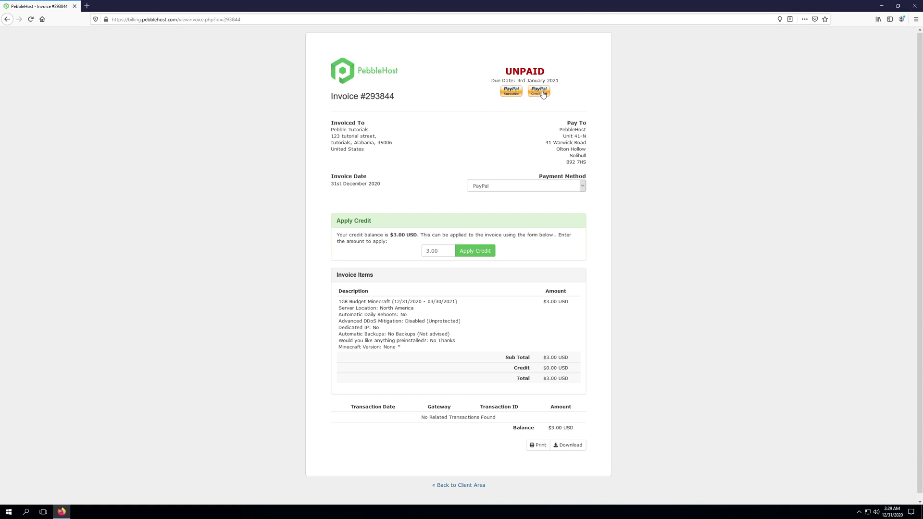
Step: Try Stripe and PayGol, return the payment method to PayPal, and apply $3.00 account credit
left_click(524, 186)
left_click(521, 197)
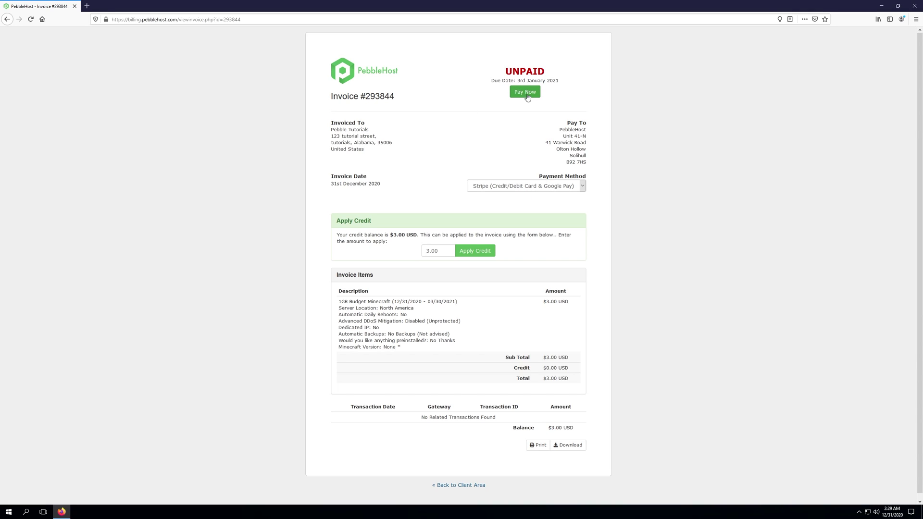
left_click(550, 184)
left_click(529, 216)
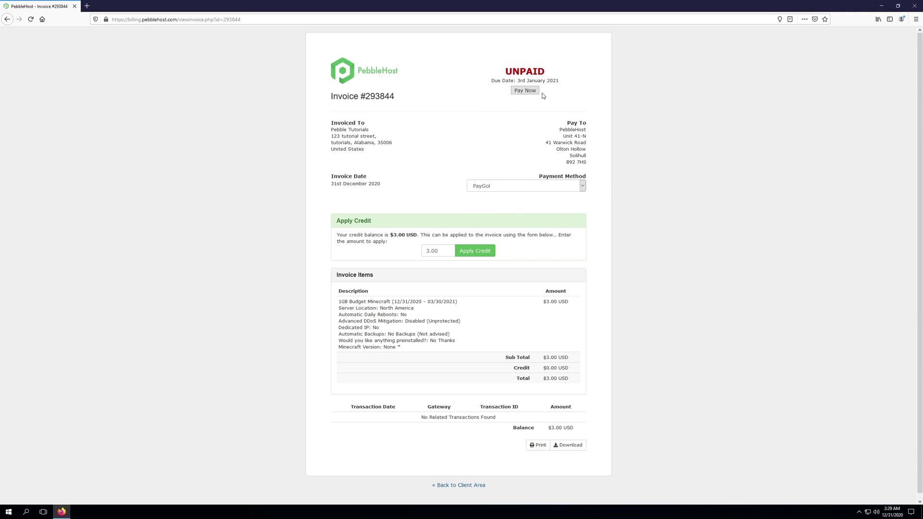
left_click(502, 186)
left_click(502, 197)
left_click(485, 254)
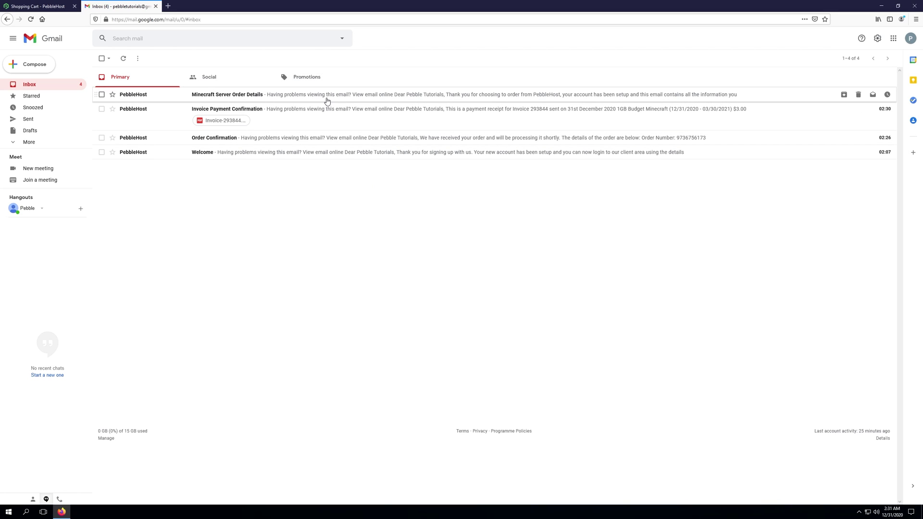
Step: Expand Gmail's folder list and check Spam for PebbleHost emails
left_click(51, 143)
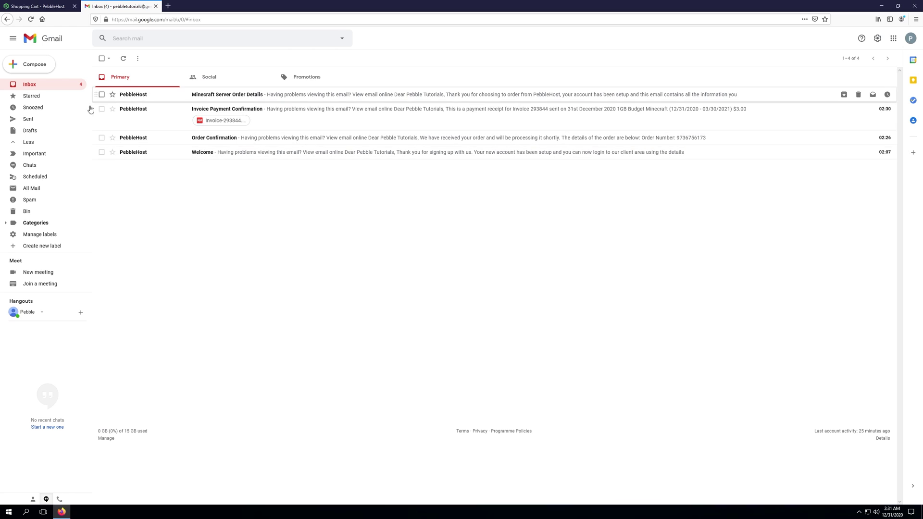
left_click(43, 202)
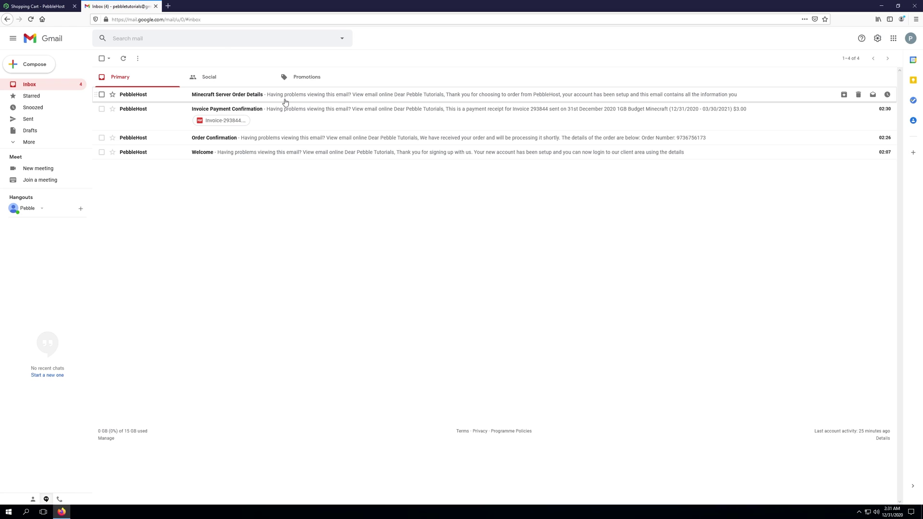
Step: View the My Invoices list in PebbleHost billing, then look at the Gmail inbox
left_click(43, 6)
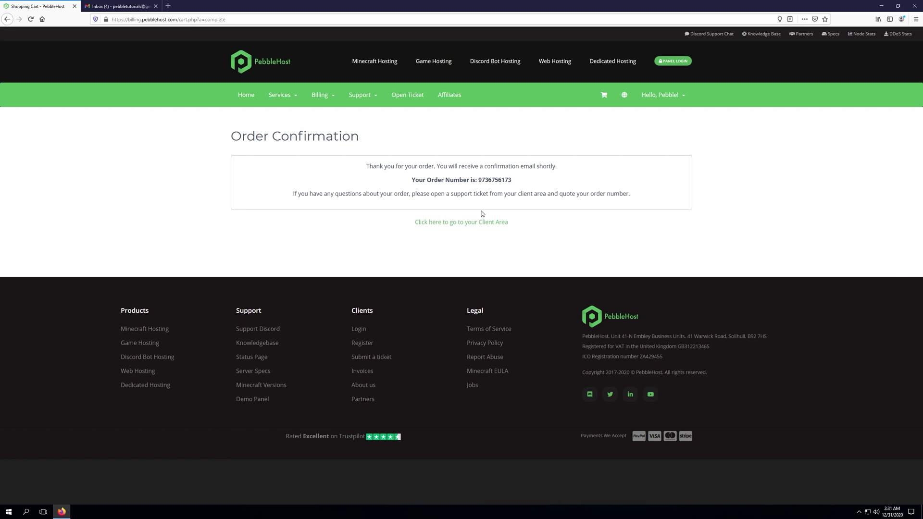
left_click(330, 100)
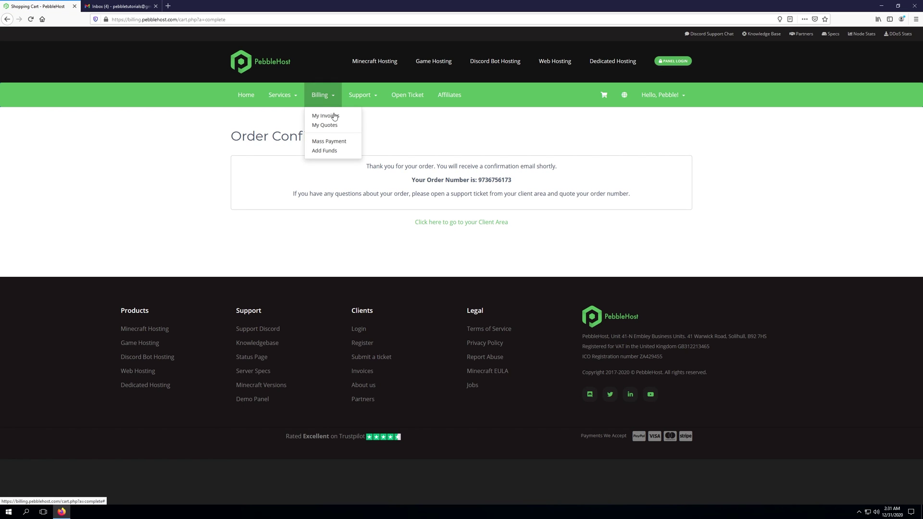
left_click(335, 118)
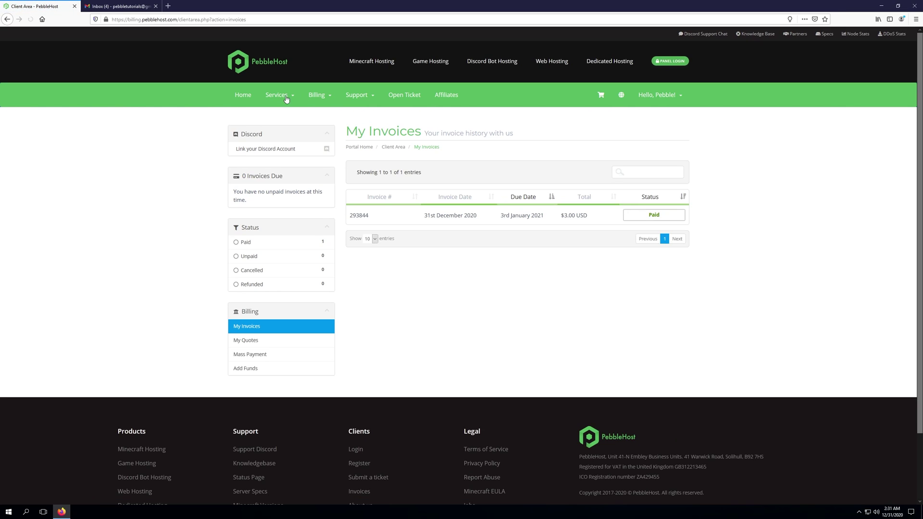
left_click(118, 6)
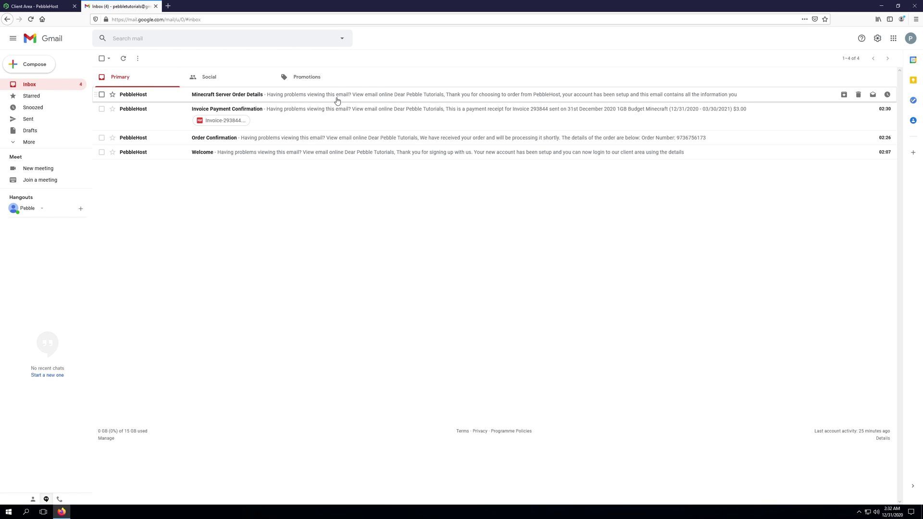
Step: Start a Billing Enquiries support ticket, then close that tab with Ctrl+W
left_click(43, 7)
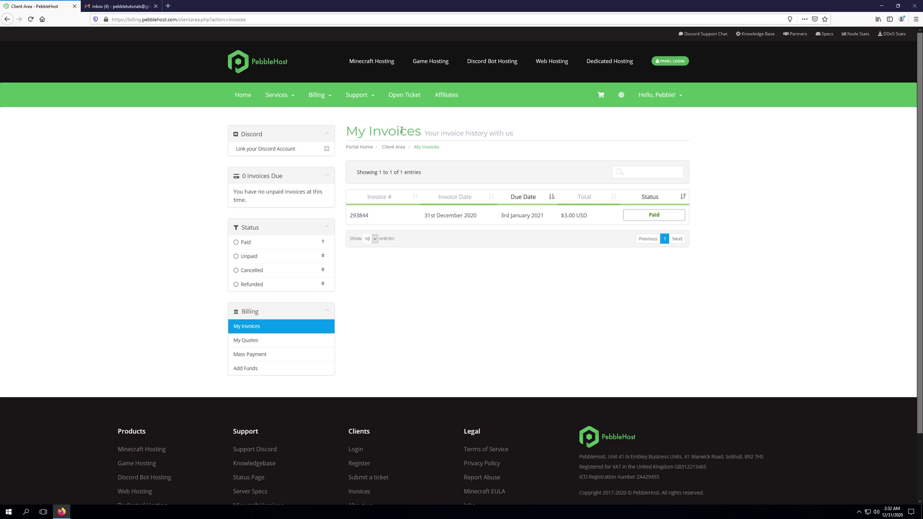
left_click(359, 94)
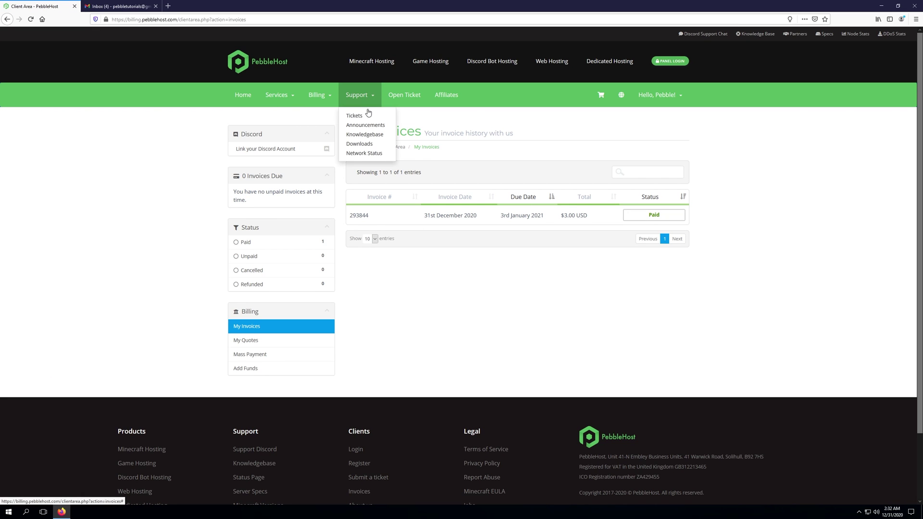
left_click(365, 115)
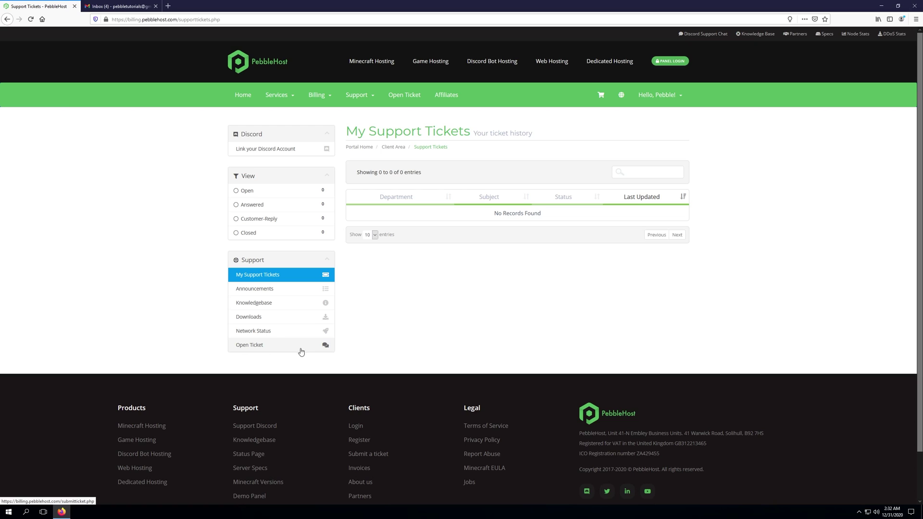
left_click(316, 351)
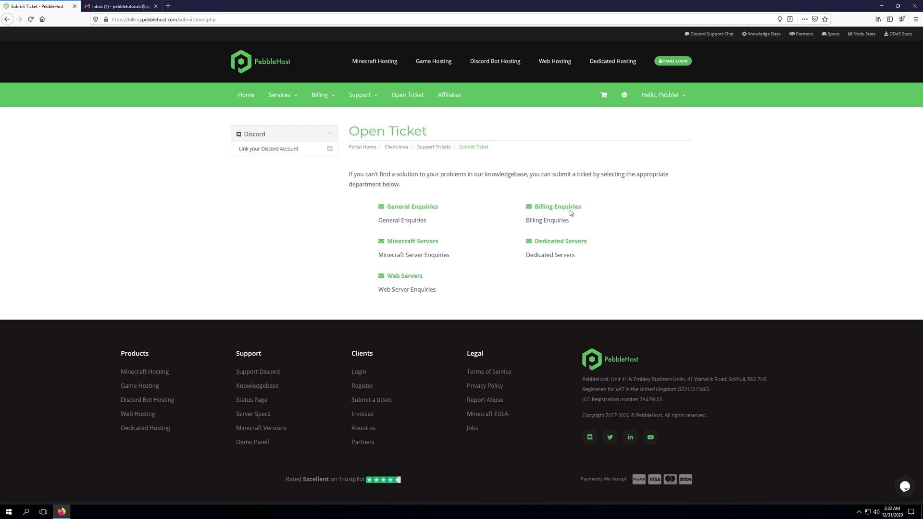
left_click(560, 209)
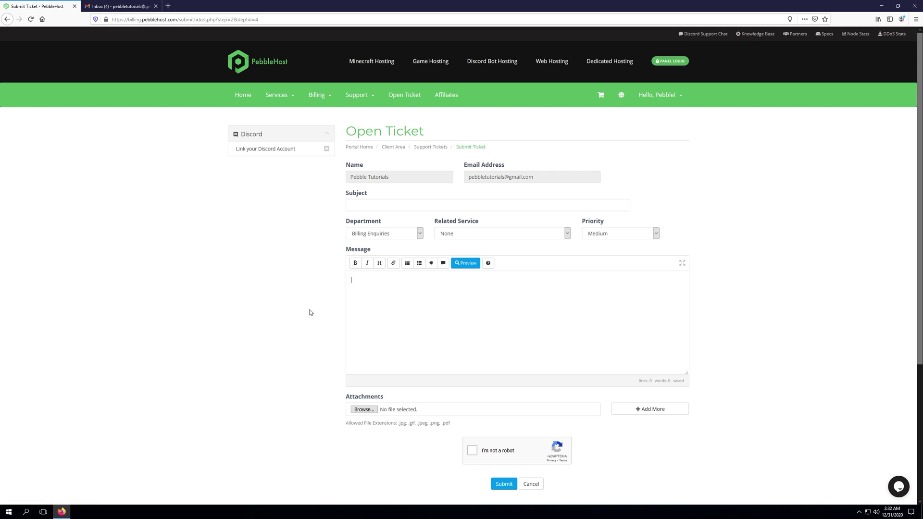
key("ctrl+w")
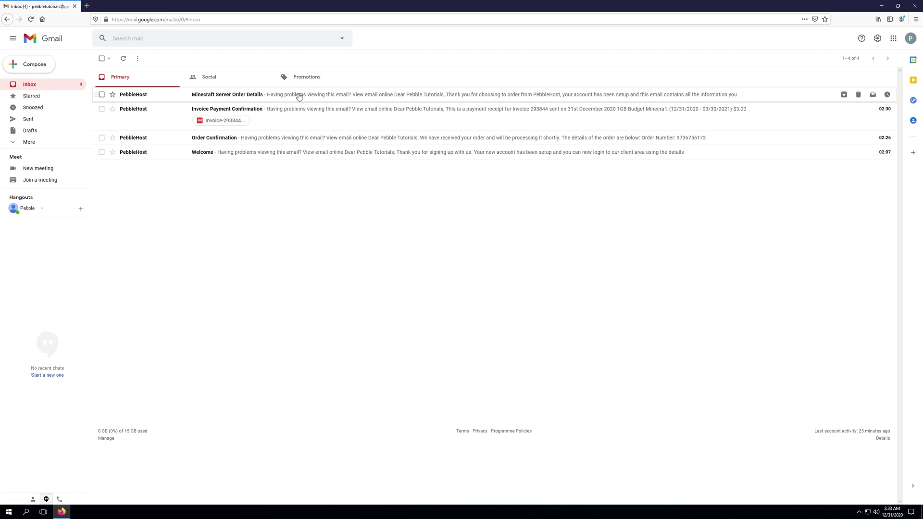
Step: Open and read the Minecraft Server Order Details email in Gmail
left_click(298, 95)
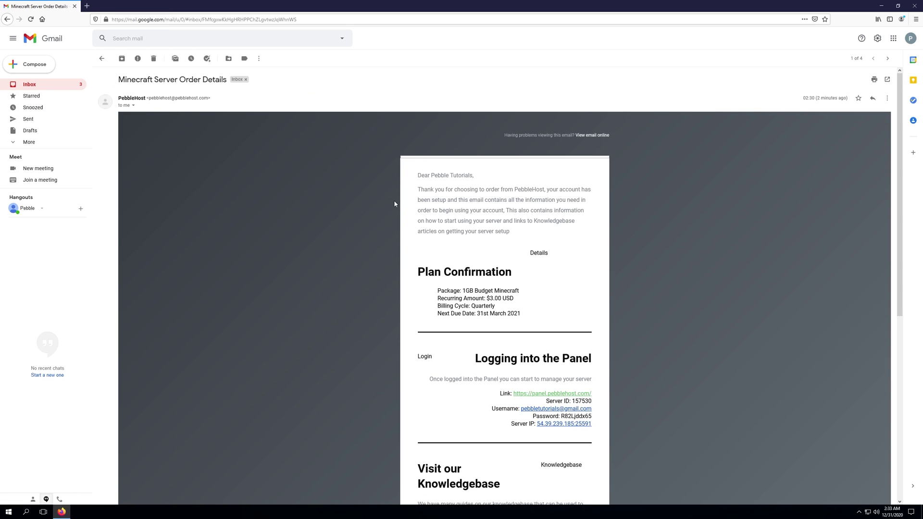
scroll(394, 203, "down", 3)
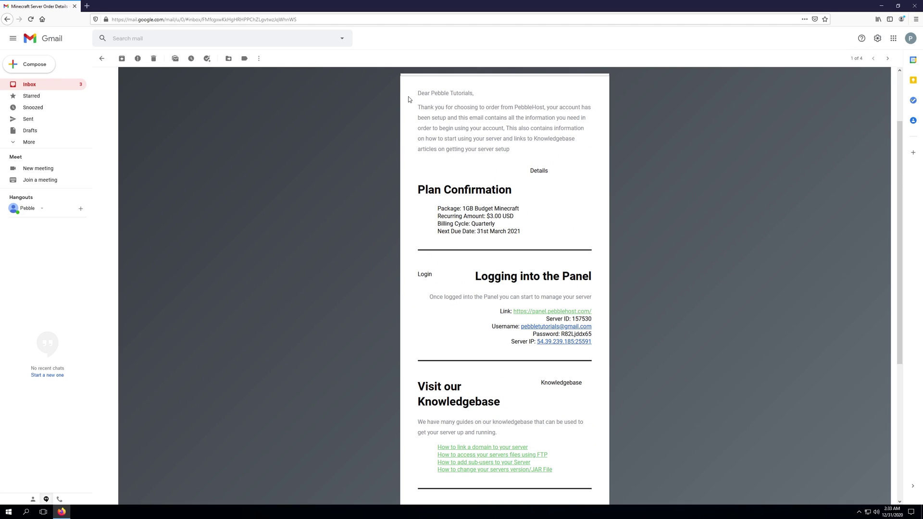
left_click_drag(432, 93, 490, 95)
left_click(432, 103)
scroll(461, 102, "down", 2)
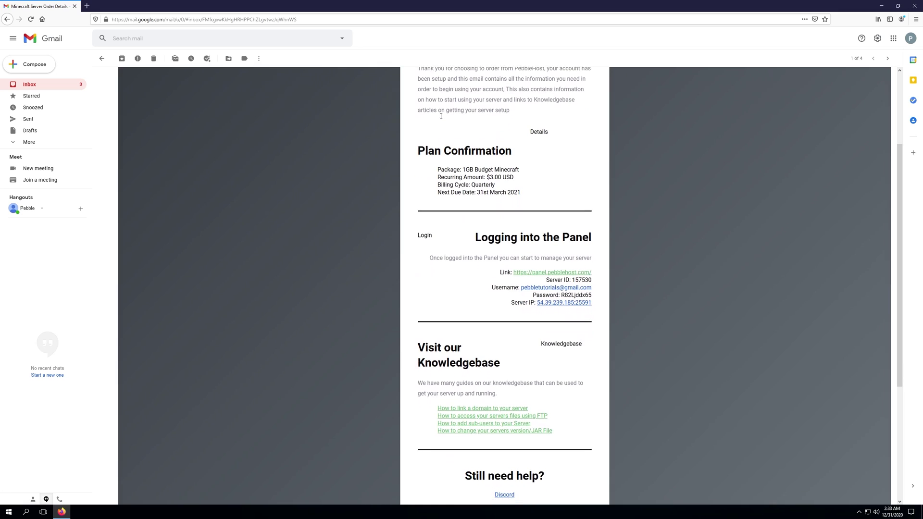
scroll(466, 158, "up", 4)
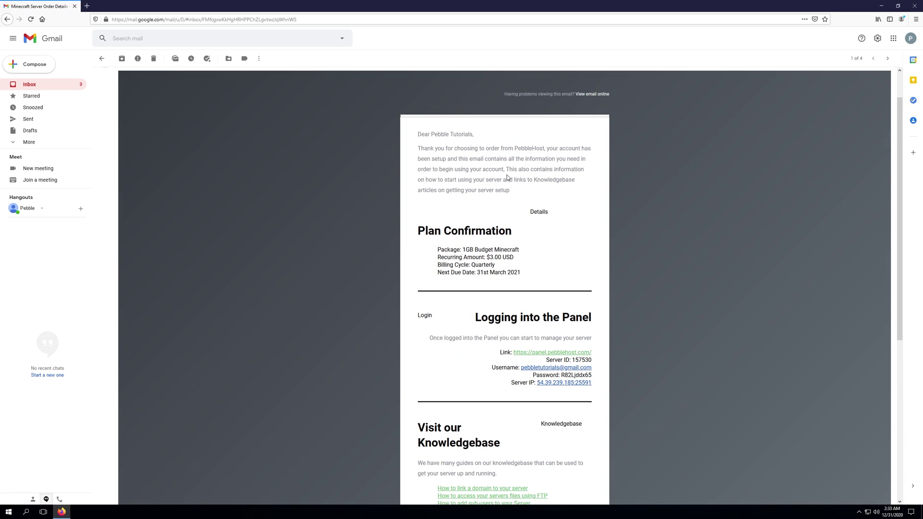
scroll(392, 166, "down", 2)
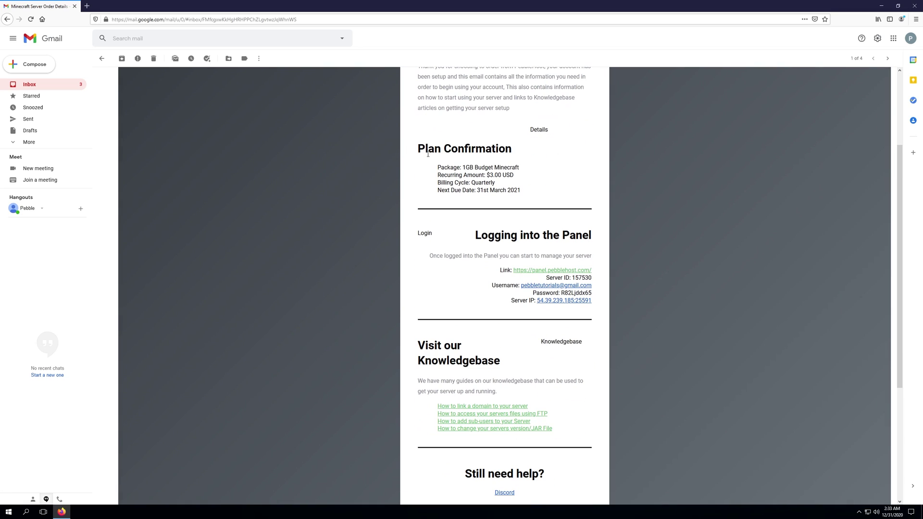
scroll(511, 193, "down", 2)
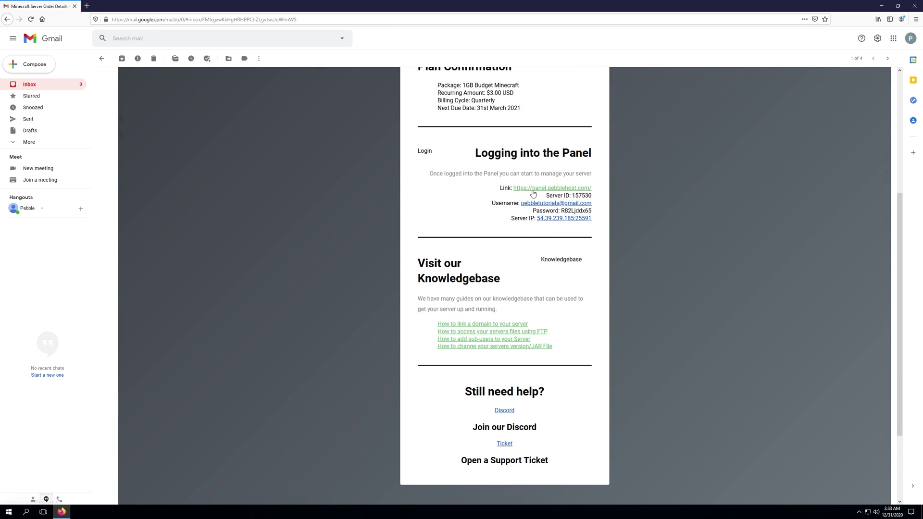
Step: Open the emailed panel link in a new tab, copy the panel password, and go to the login page
middle_click(573, 192)
left_click_drag(561, 211, 600, 215)
left_click(606, 236)
left_click(109, 10)
Step: Log in to the PebbleHost panel with the account e-mail and the pasted emailed password
left_click(482, 106)
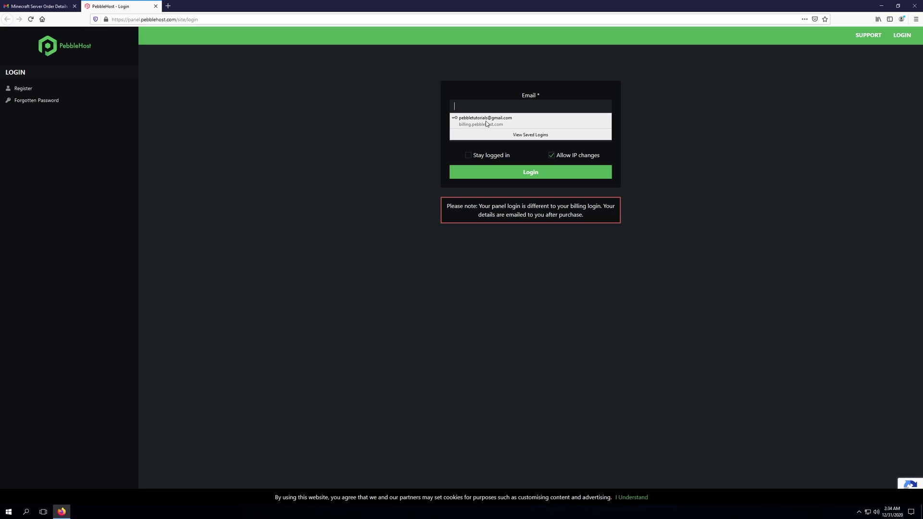
left_click(485, 120)
left_click(521, 139)
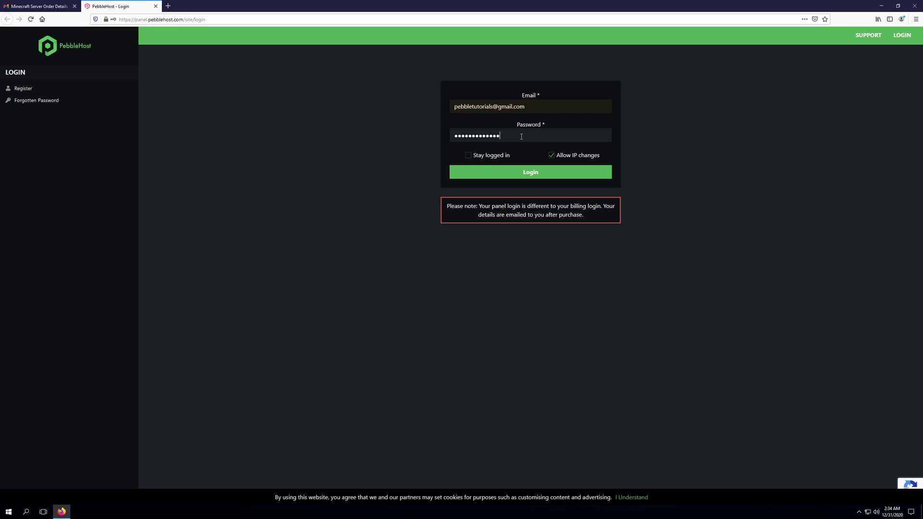
left_click_drag(516, 138, 437, 139)
key("BackSpace")
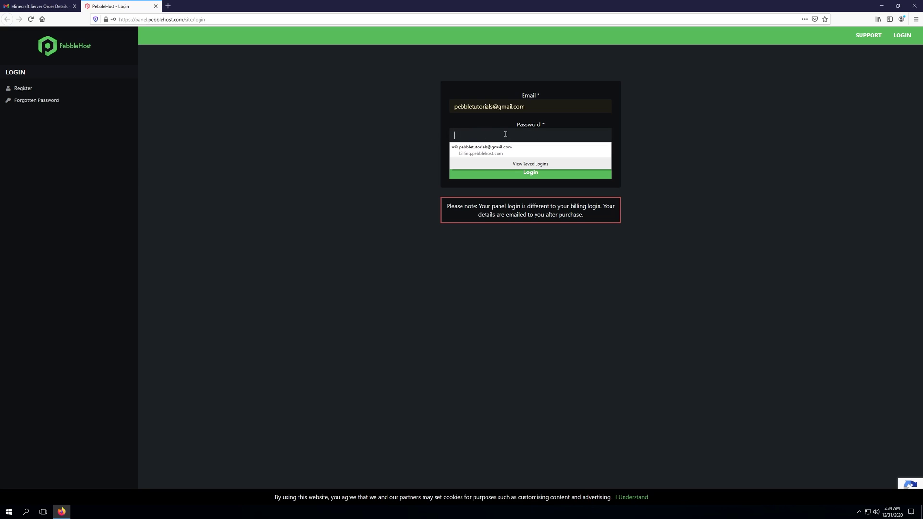
key("ctrl+v")
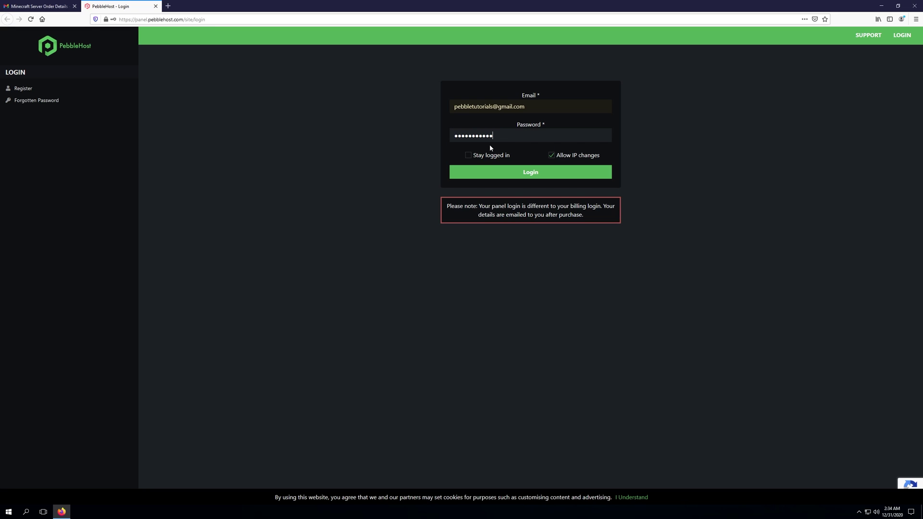
left_click(39, 6)
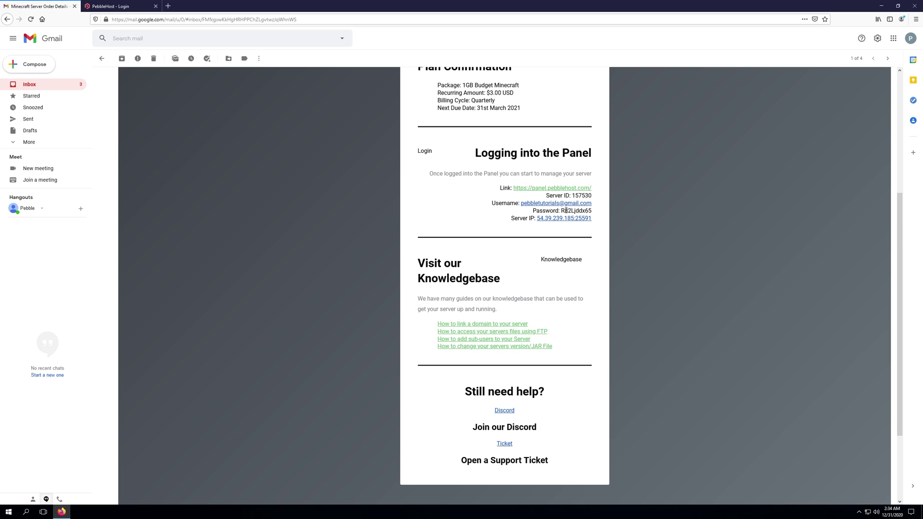
left_click(116, 6)
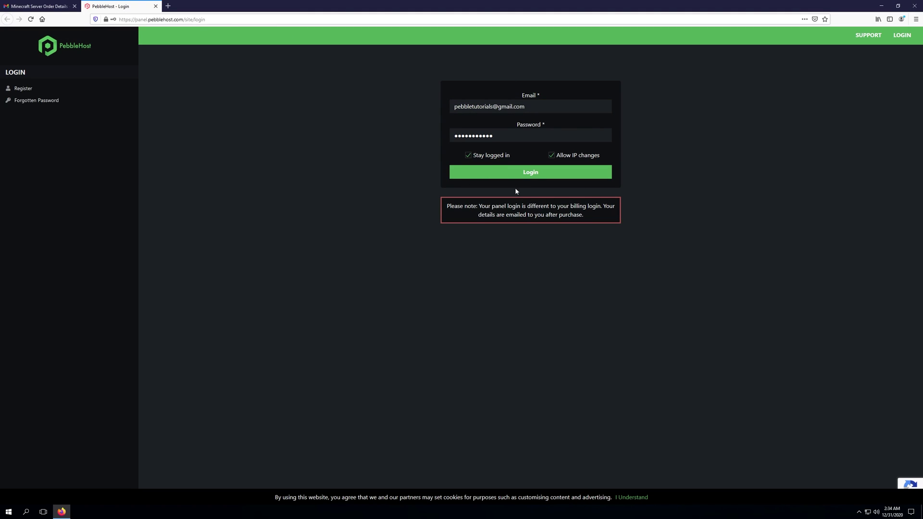
left_click(544, 174)
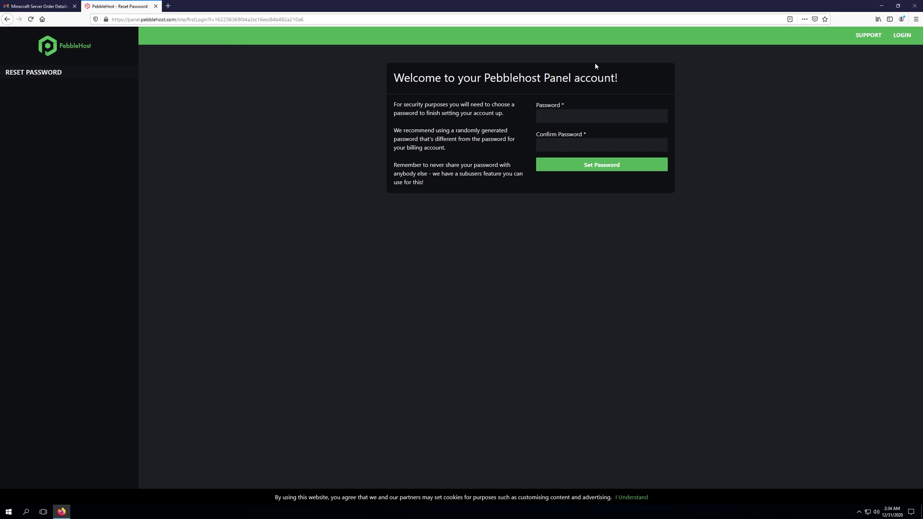
Step: Set a new panel password and dismiss Firefox's save-password prompt
left_click(568, 118)
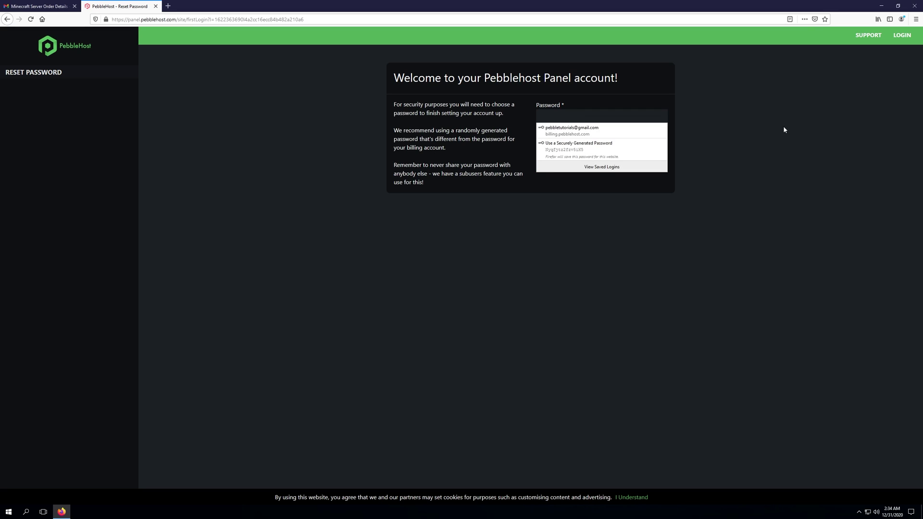
left_click(614, 111)
left_click(48, 7)
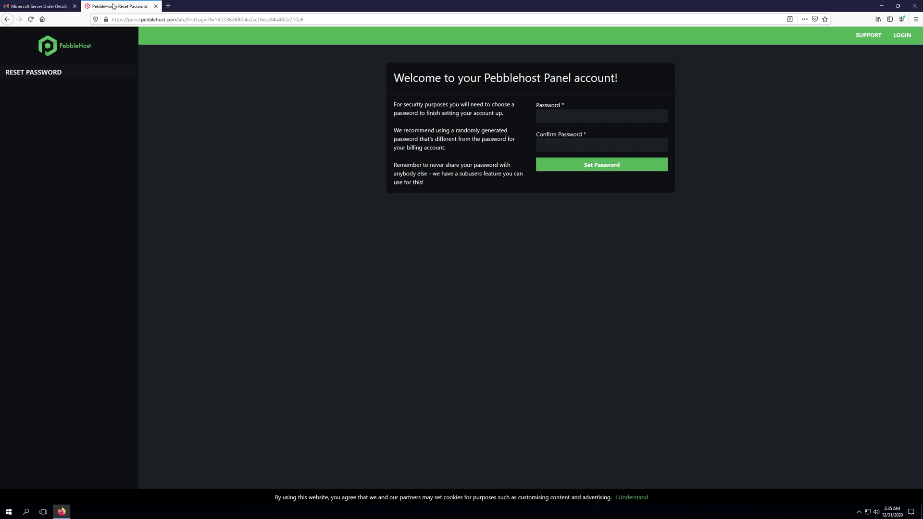
left_click(609, 117)
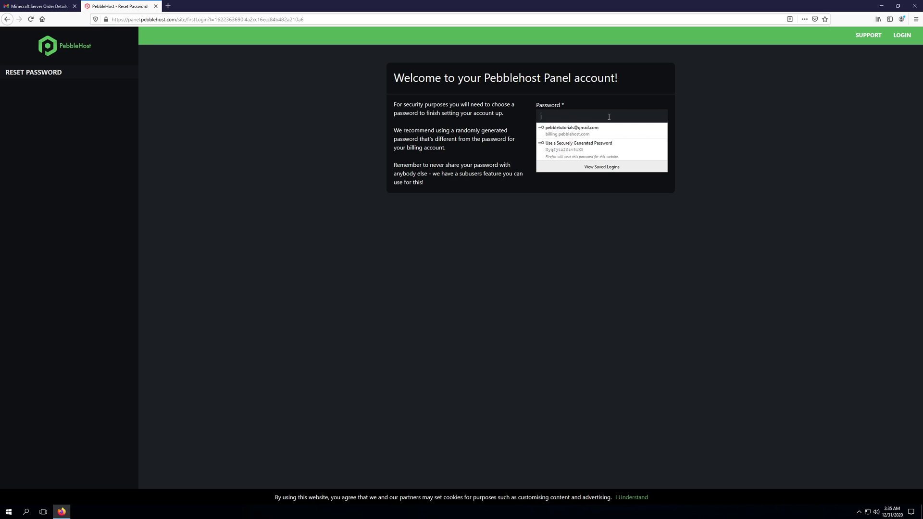
left_click(725, 153)
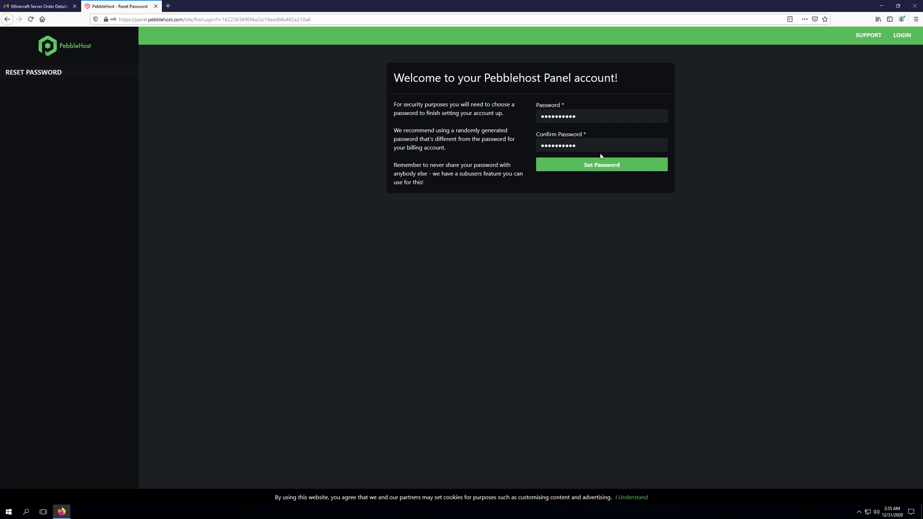
left_click(620, 171)
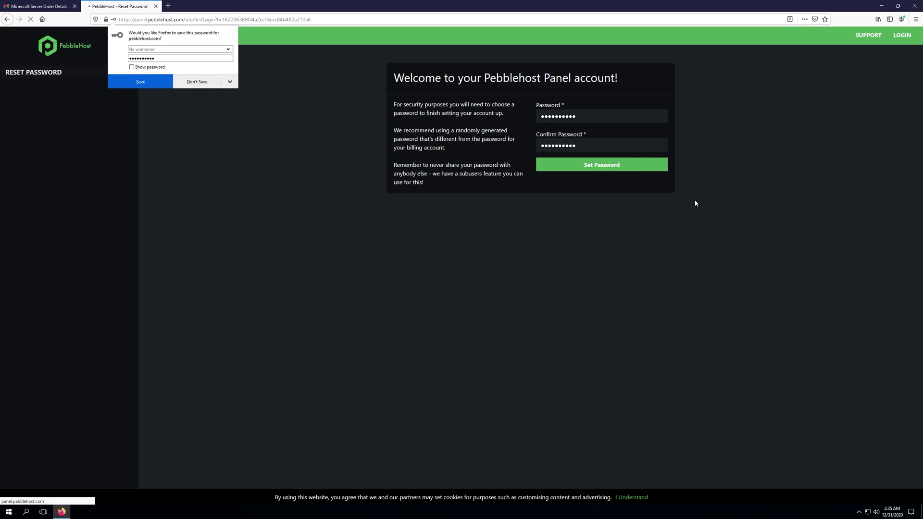
left_click(189, 83)
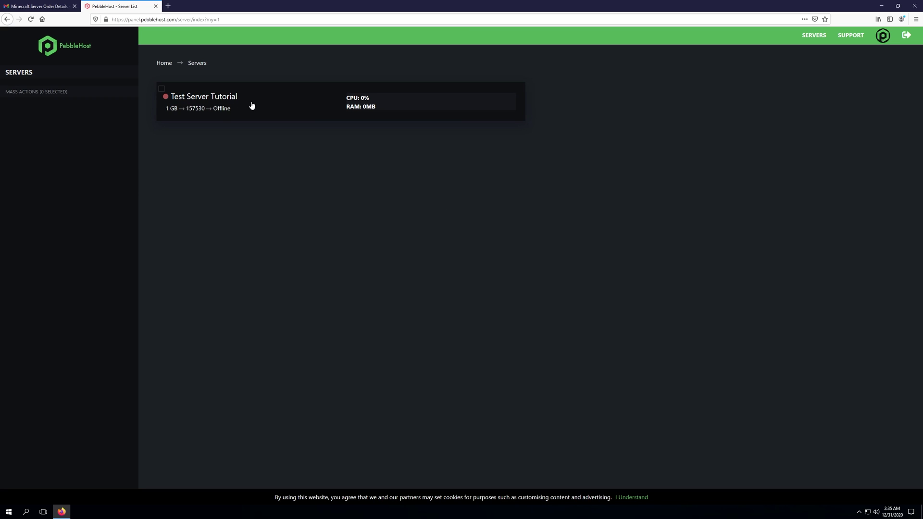
Step: Open Test Server Tutorial and start it until it shows Online with 0/100 players
left_click(307, 101)
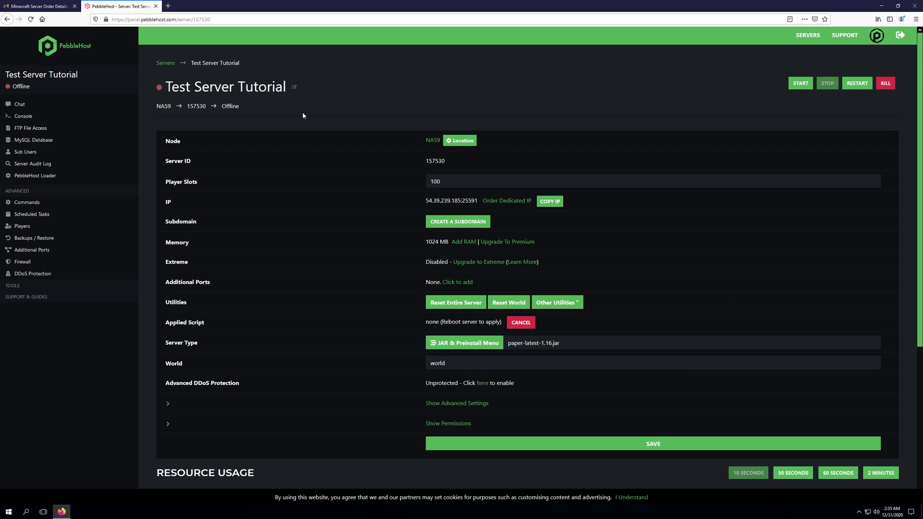
left_click(801, 83)
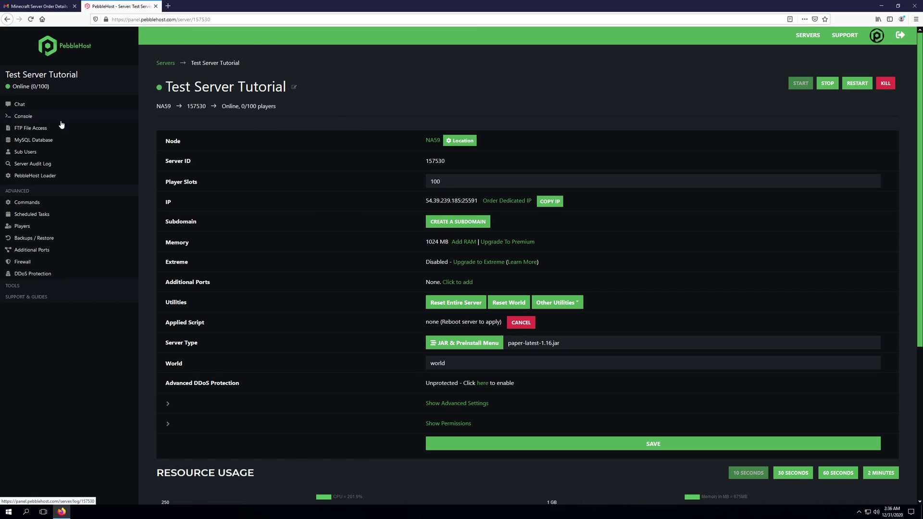
left_click_drag(425, 202, 478, 201)
left_click(359, 205)
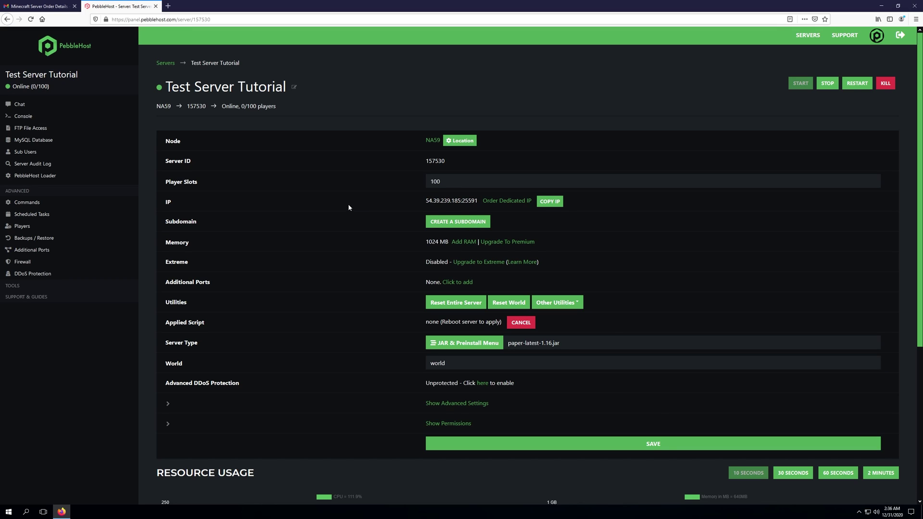